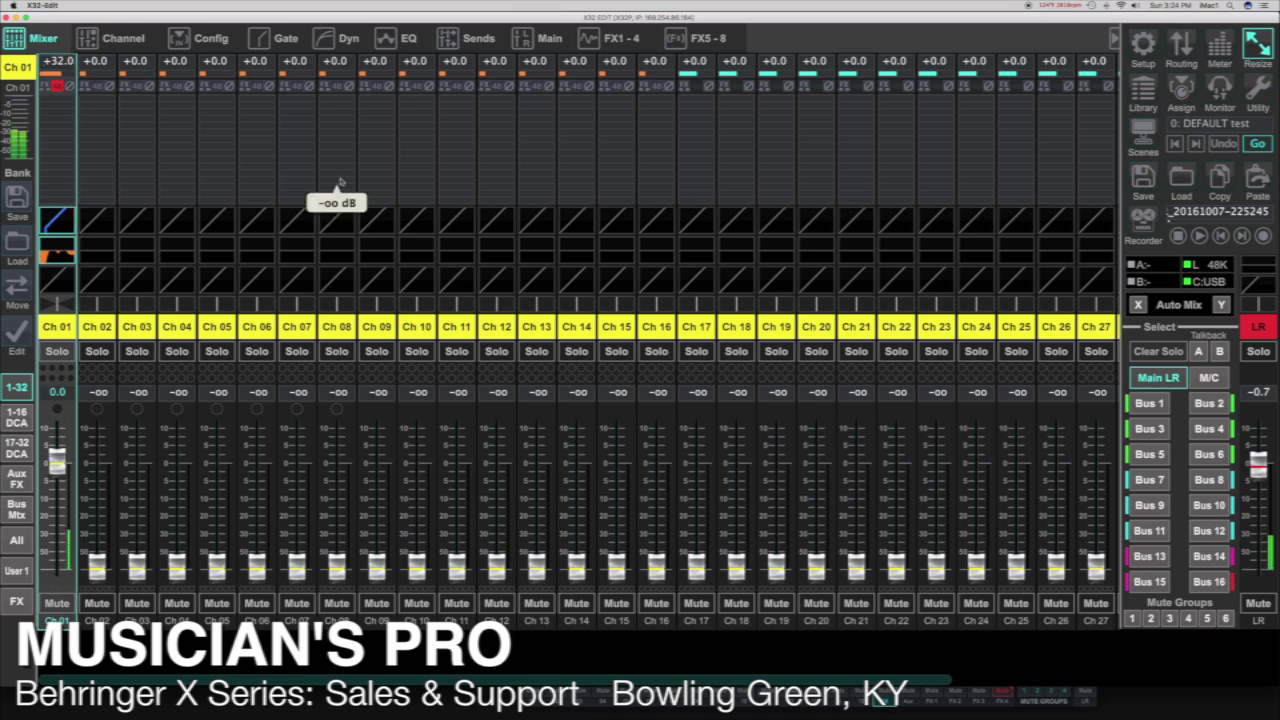
- Glance at X-AIR Edit, then view X32-Edit's FX 1–4 rack and return to the mixer
left_click(1071, 705)
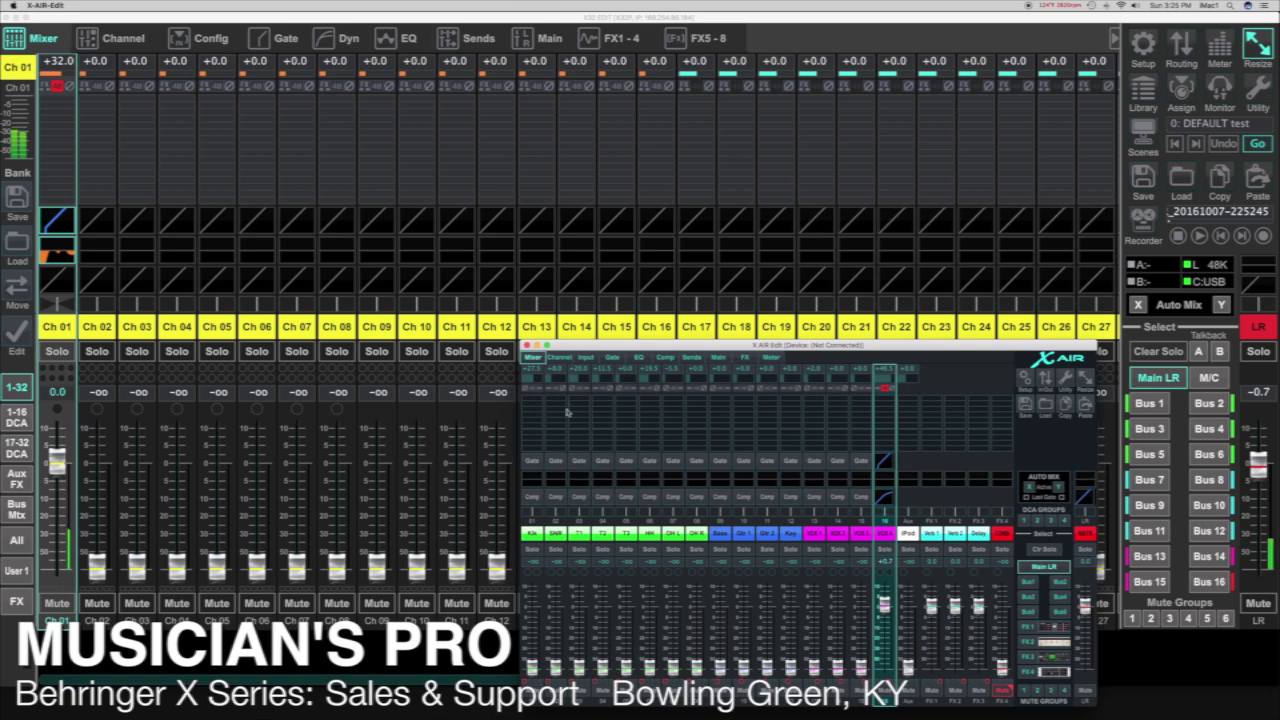
key("super+Tab")
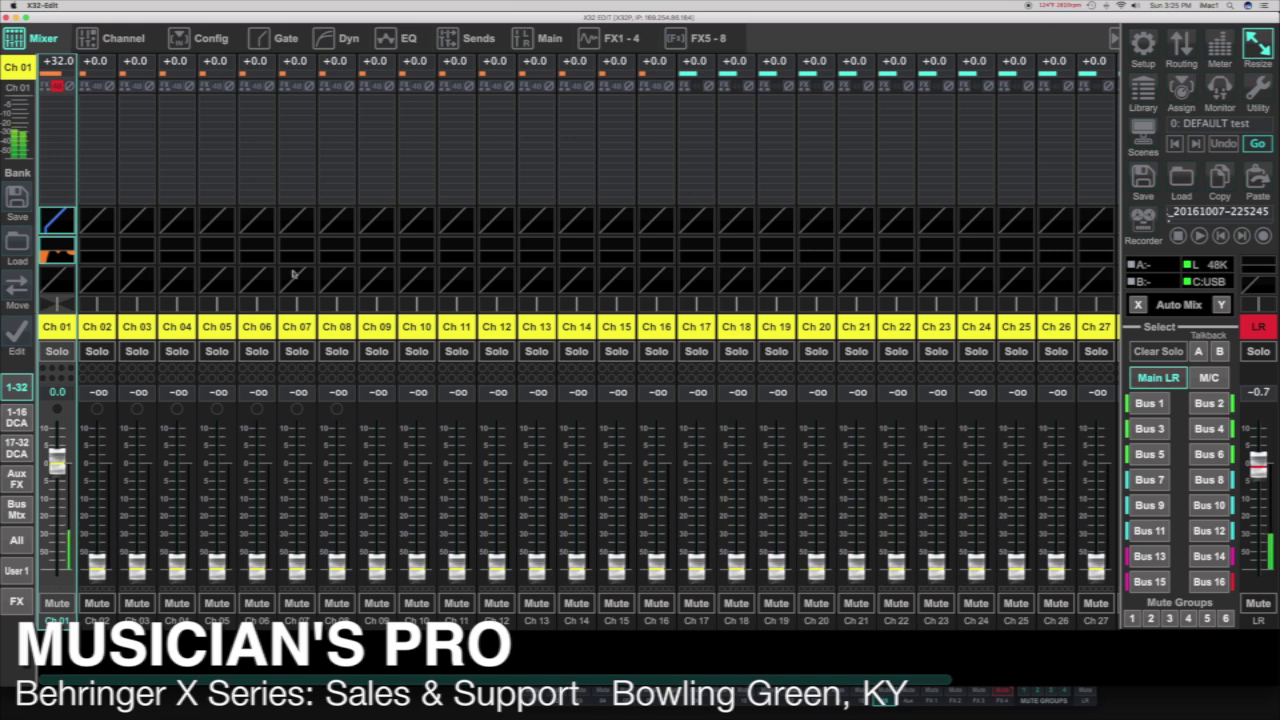
left_click(630, 40)
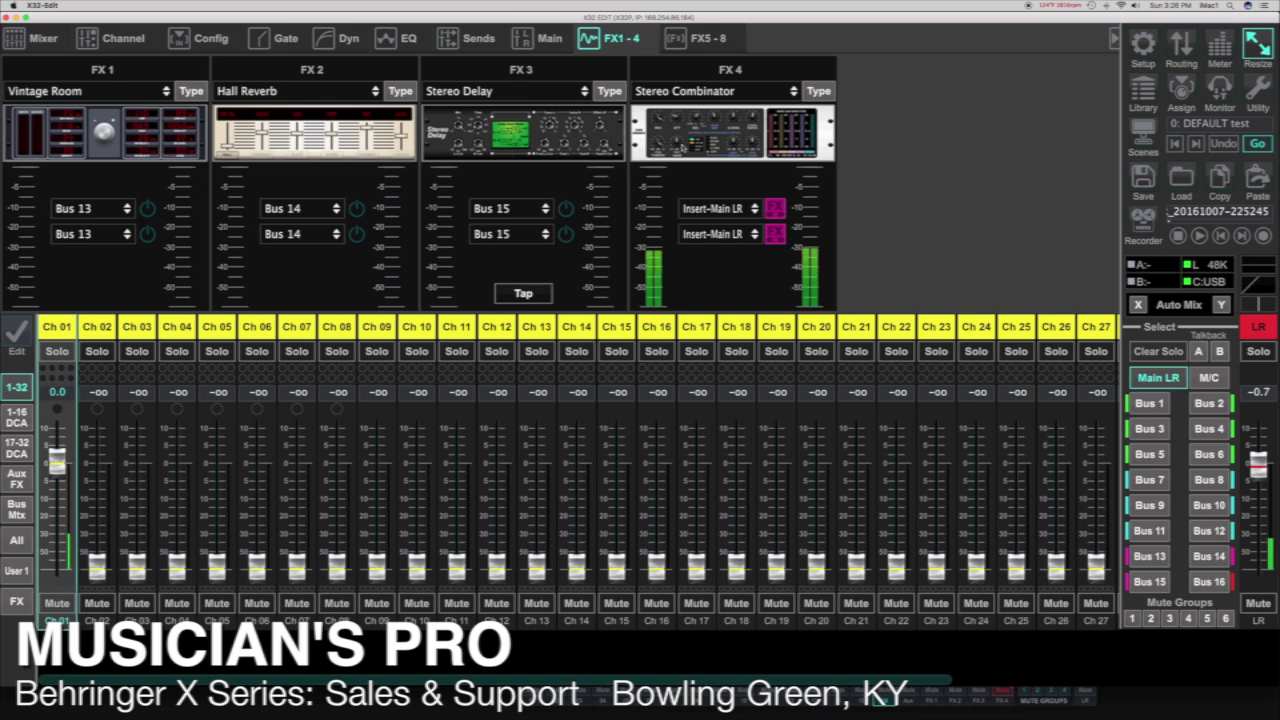
left_click(42, 39)
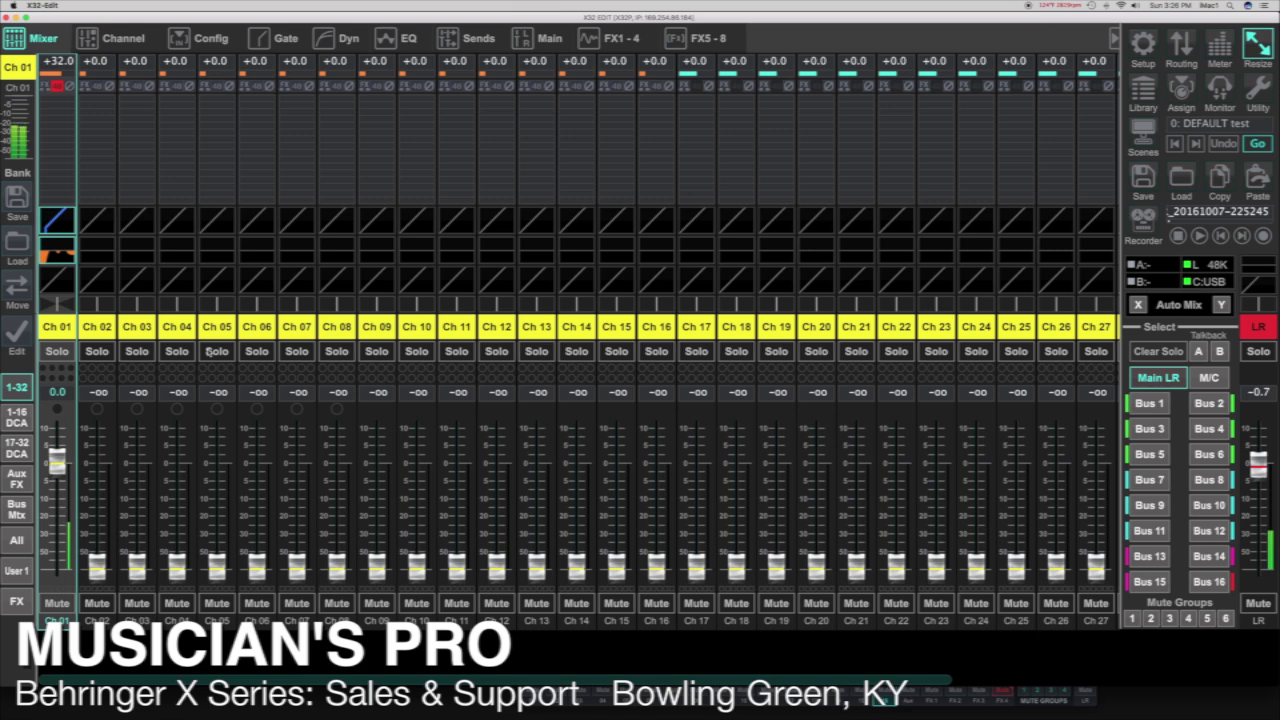
- Drag in Ch 01's send area to set its sends to Bus 13 and Bus 14
mouse_move(52, 182)
left_click(57, 214)
left_click_drag(55, 190, 177, 186)
mouse_move(207, 180)
mouse_move(111, 214)
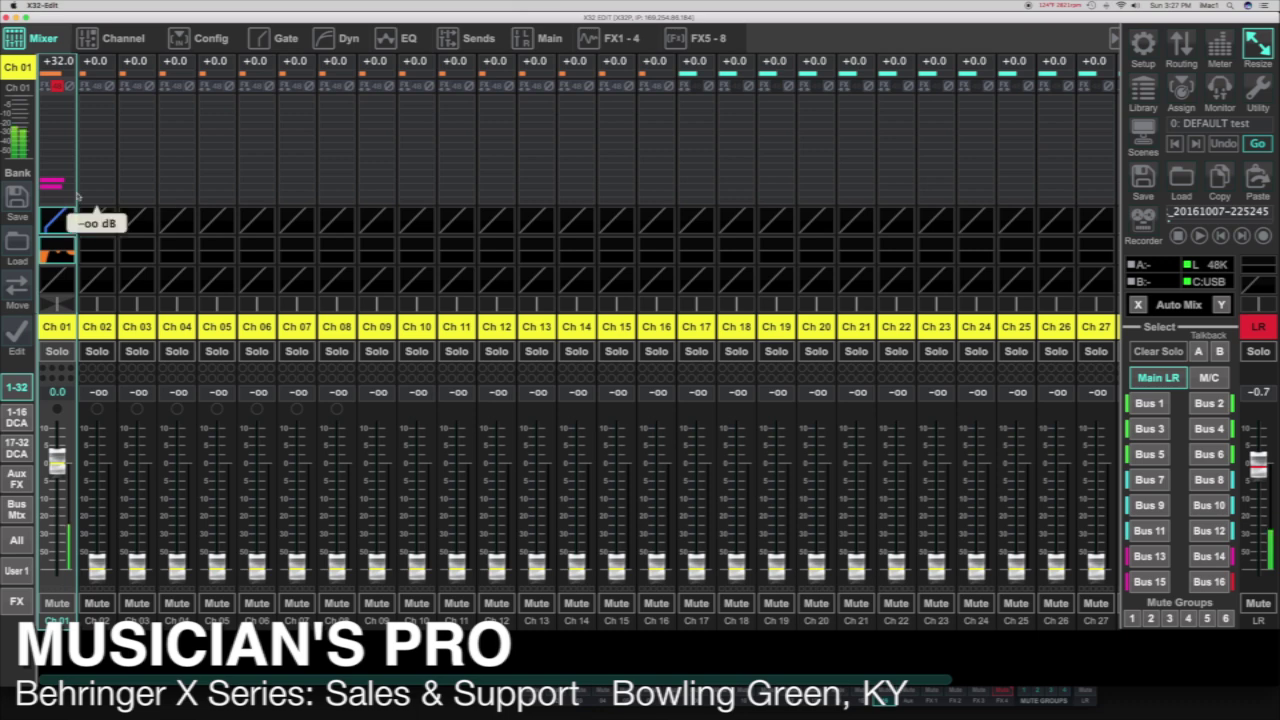
mouse_move(60, 183)
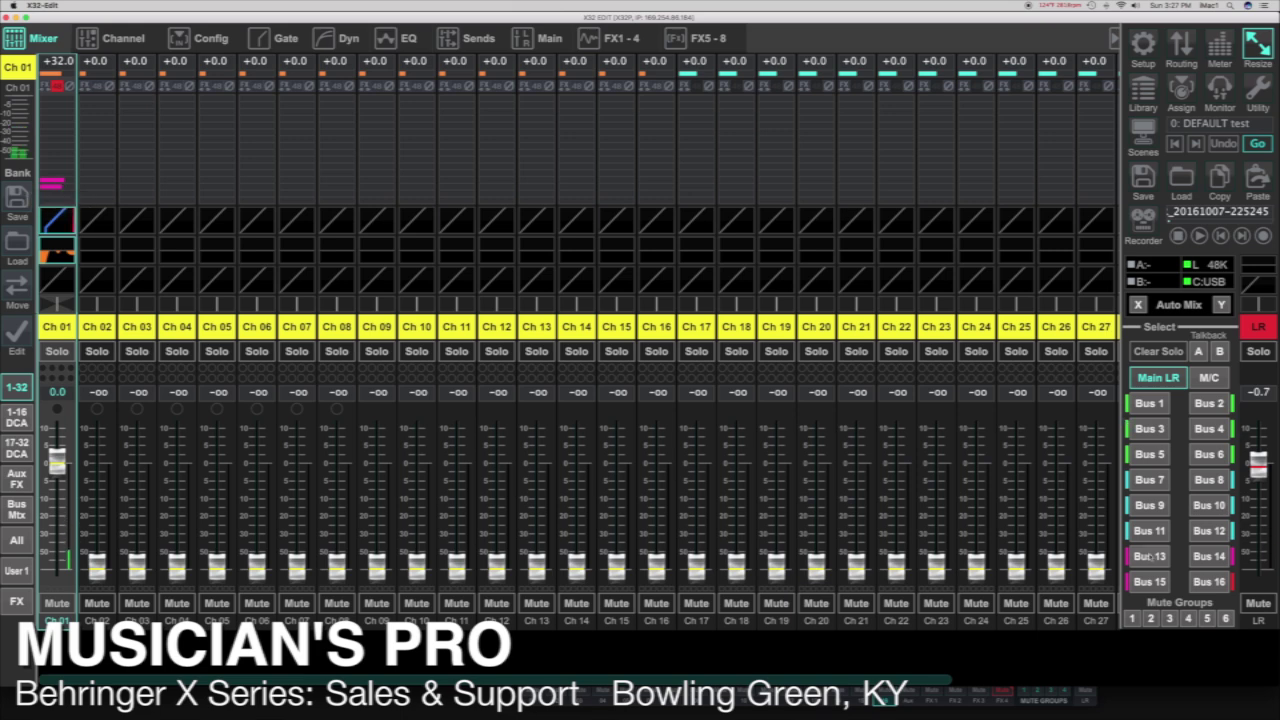
- Set Ch 01's sends to -3.0 dB on Bus 13 and -4.8 dB on Bus 14, shown on the Sends page
left_click(1149, 556)
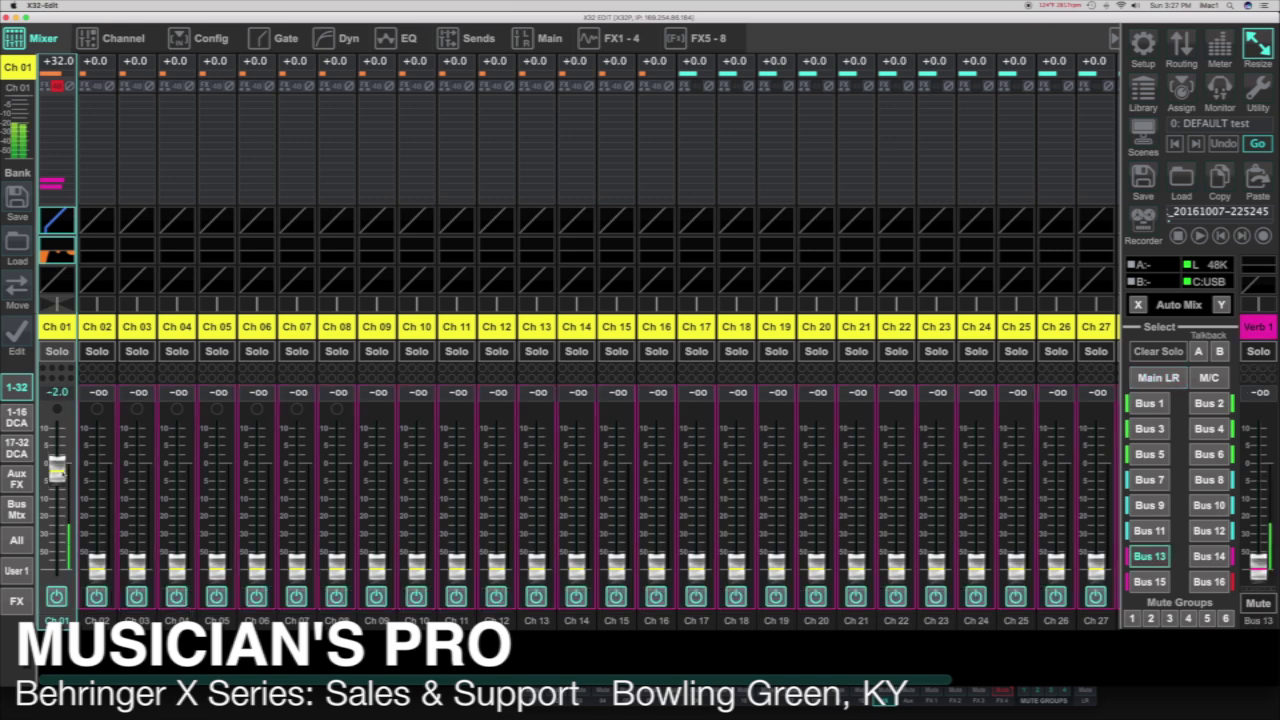
mouse_move(57, 468)
left_mouse_down()
mouse_move(60, 551)
mouse_move(57, 474)
left_mouse_up()
left_click(50, 186)
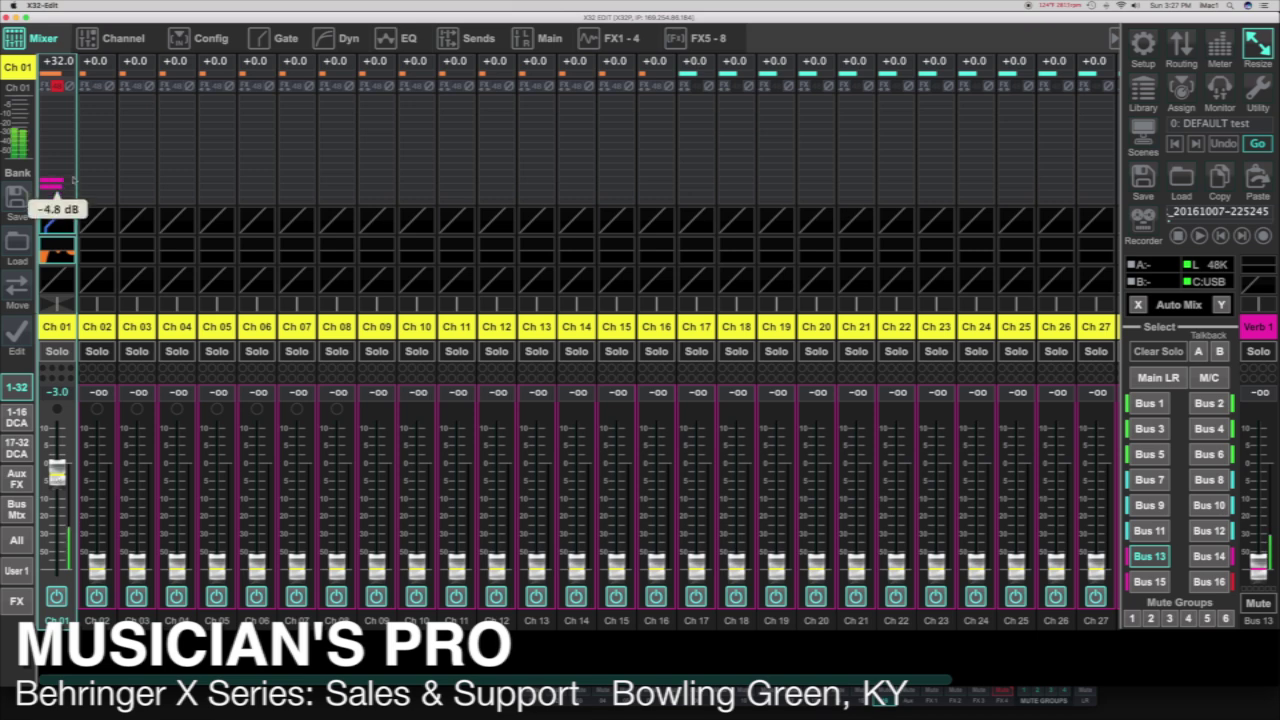
left_click(480, 40)
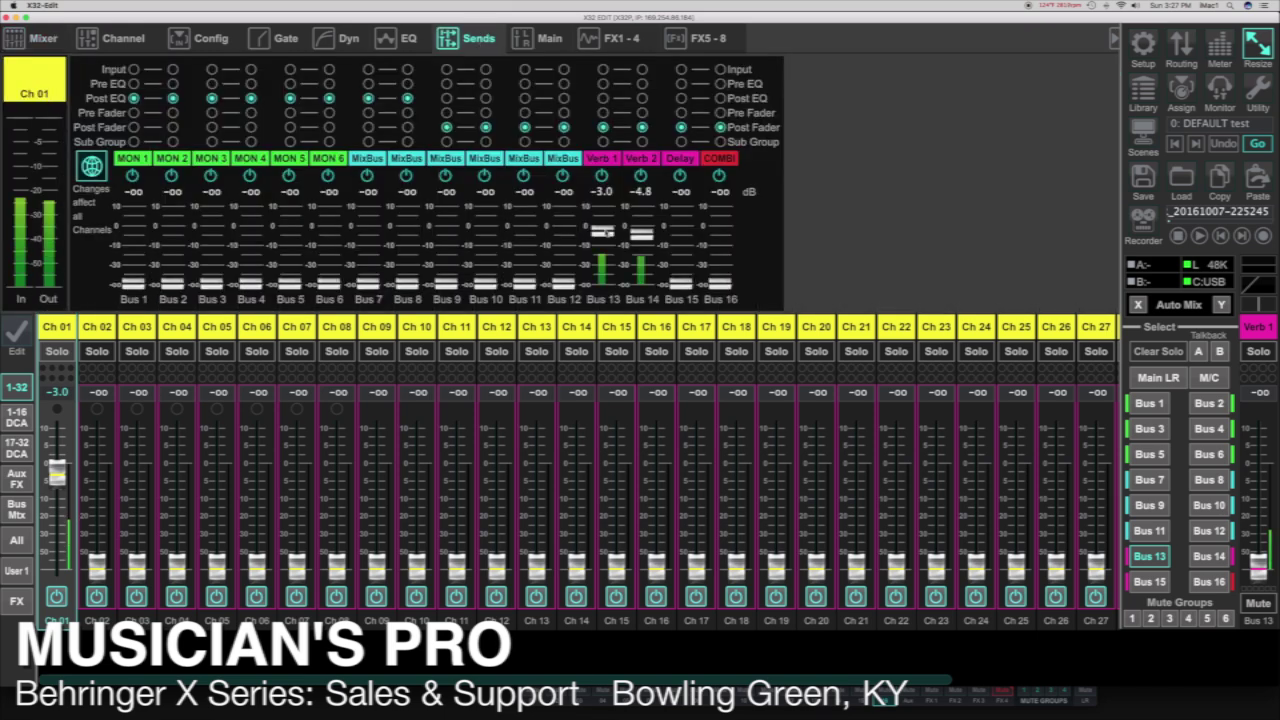
- Fine-tune Ch 01's Bus 13 (Verb 1) send to -2.3 dB and go back to the mixer
mouse_move(601, 232)
left_mouse_down()
mouse_move(601, 266)
mouse_move(601, 231)
left_mouse_up()
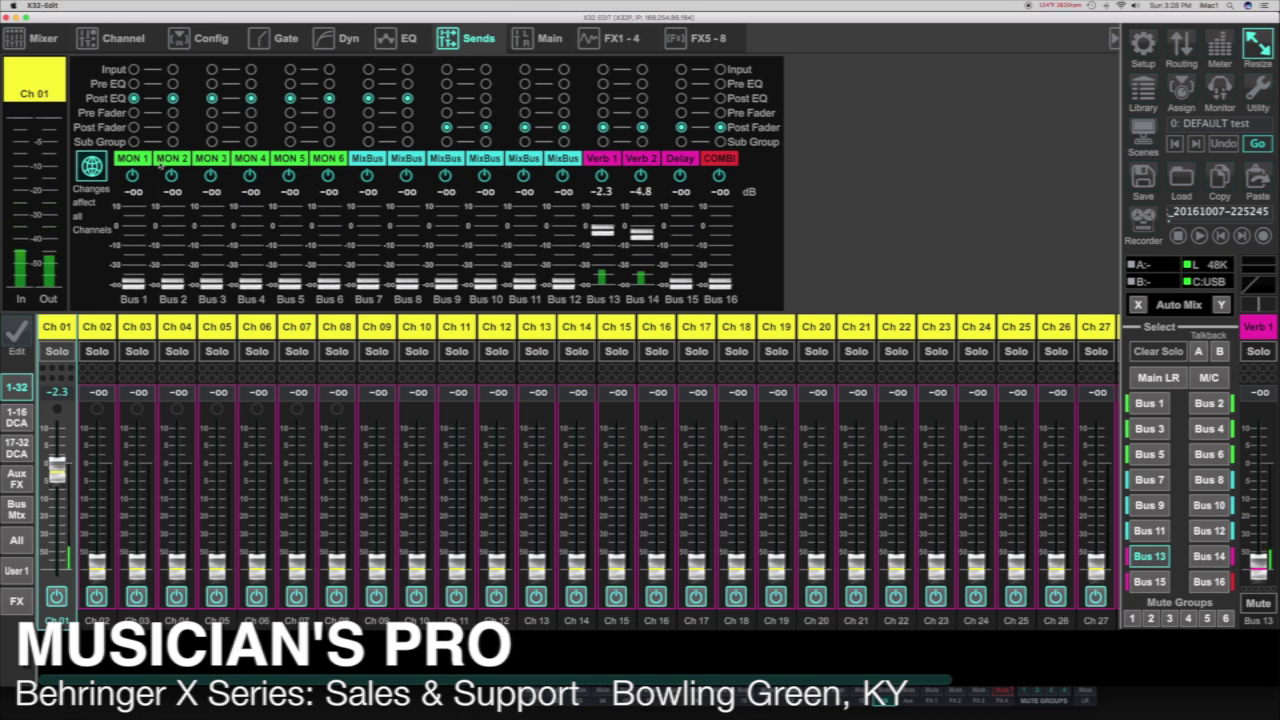
left_click(43, 38)
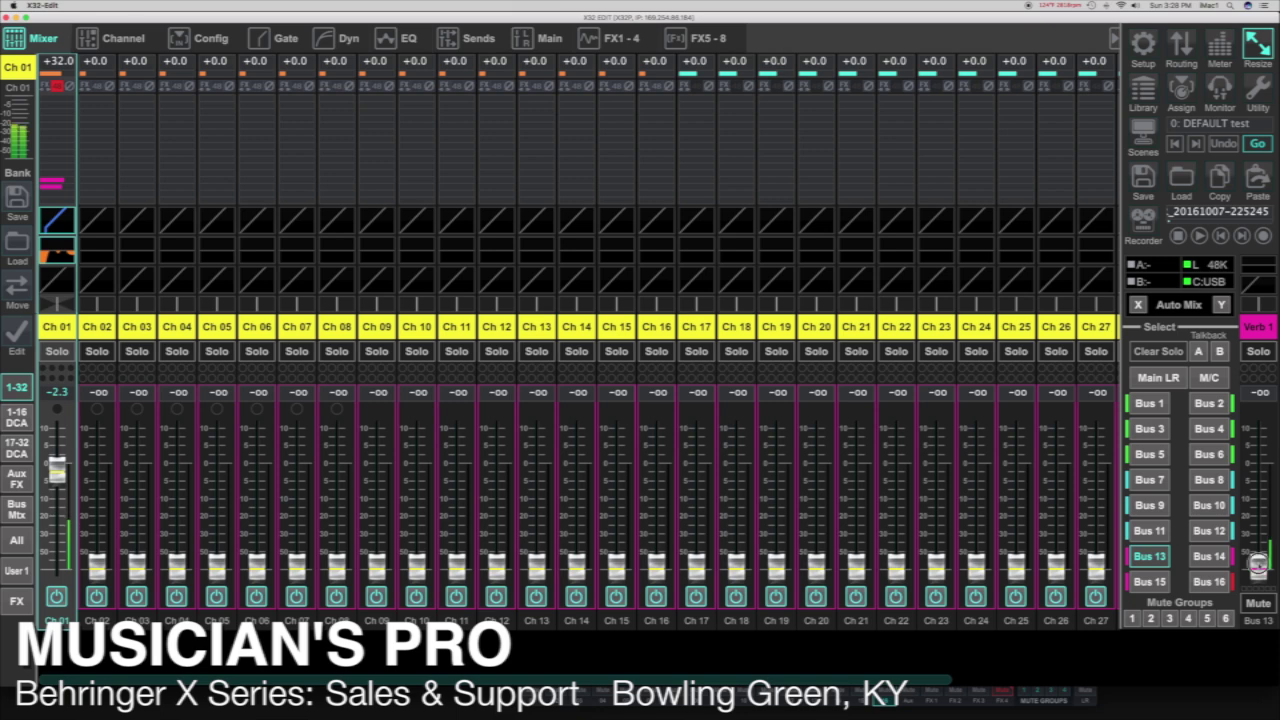
- Raise the Verb 1 bus master and toggle its mute, checking the FX 1–4 rack
left_click_drag(1258, 563, 1260, 463)
left_click_drag(1260, 462, 1260, 460)
left_click(1258, 604)
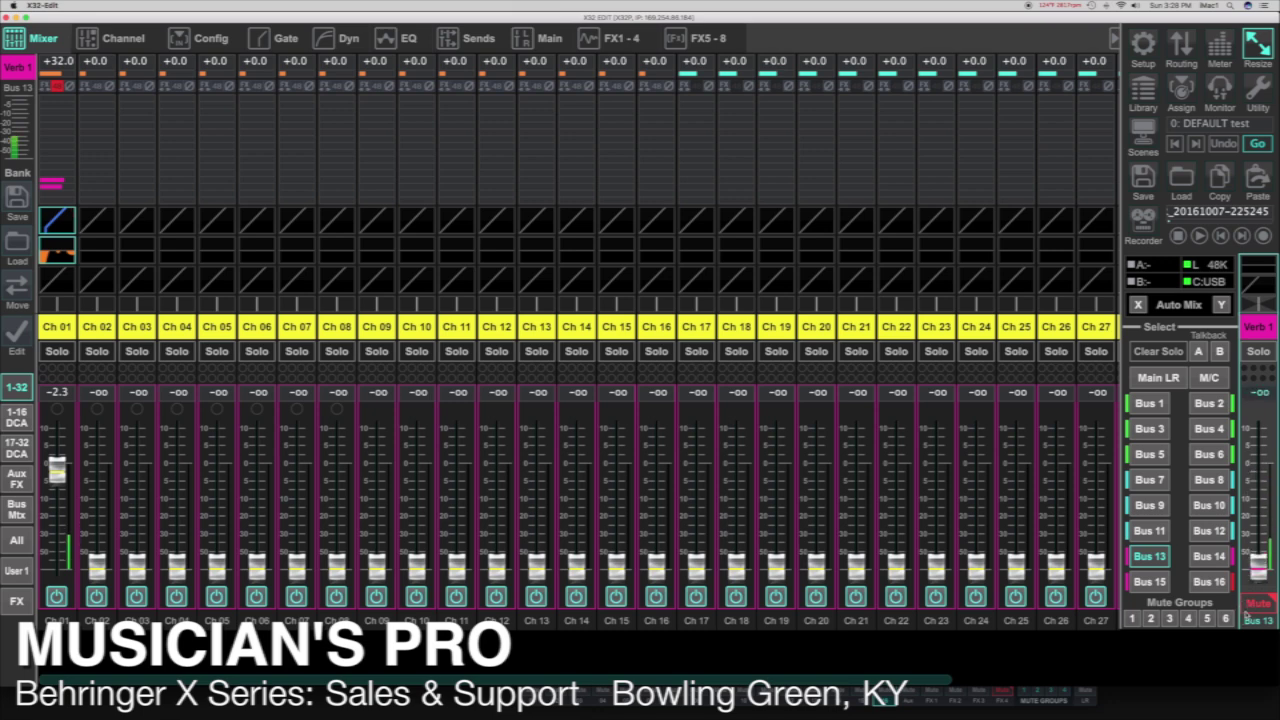
left_click(634, 46)
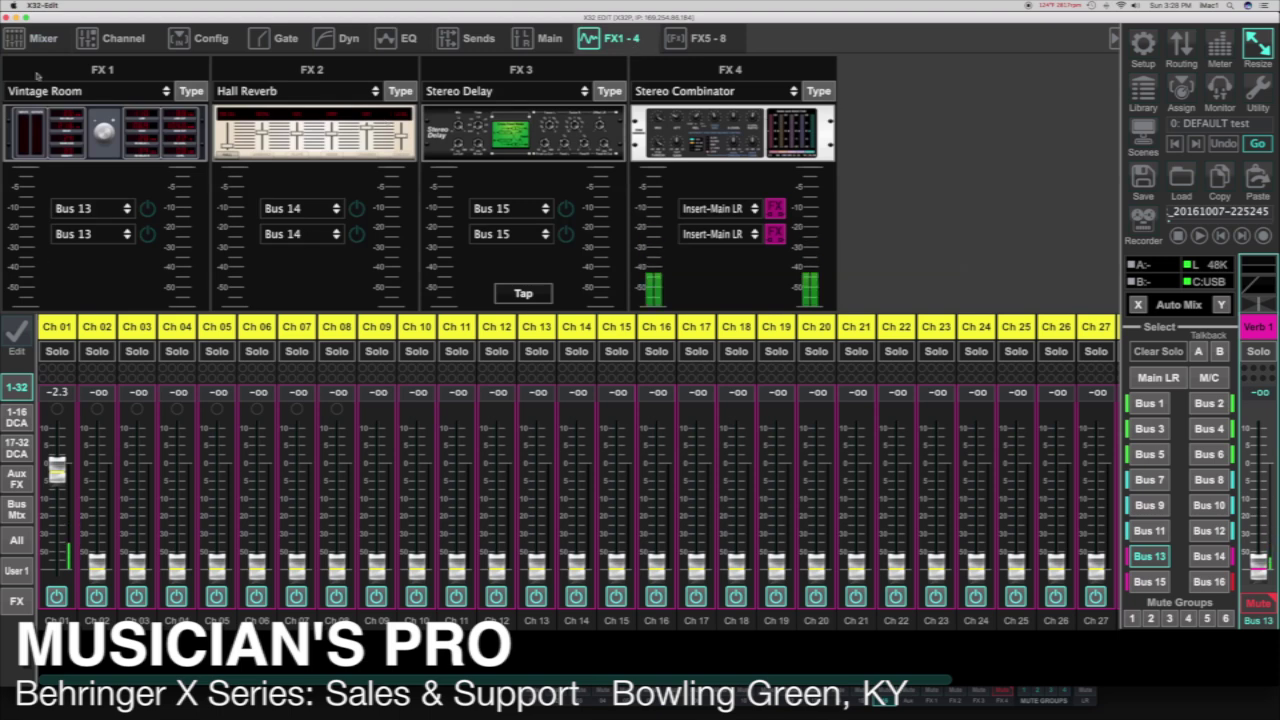
left_click(36, 38)
- Unmute Verb 1 and bring its master to 0.0 dB so FX 1 Vintage Room gets signal
mouse_move(68, 183)
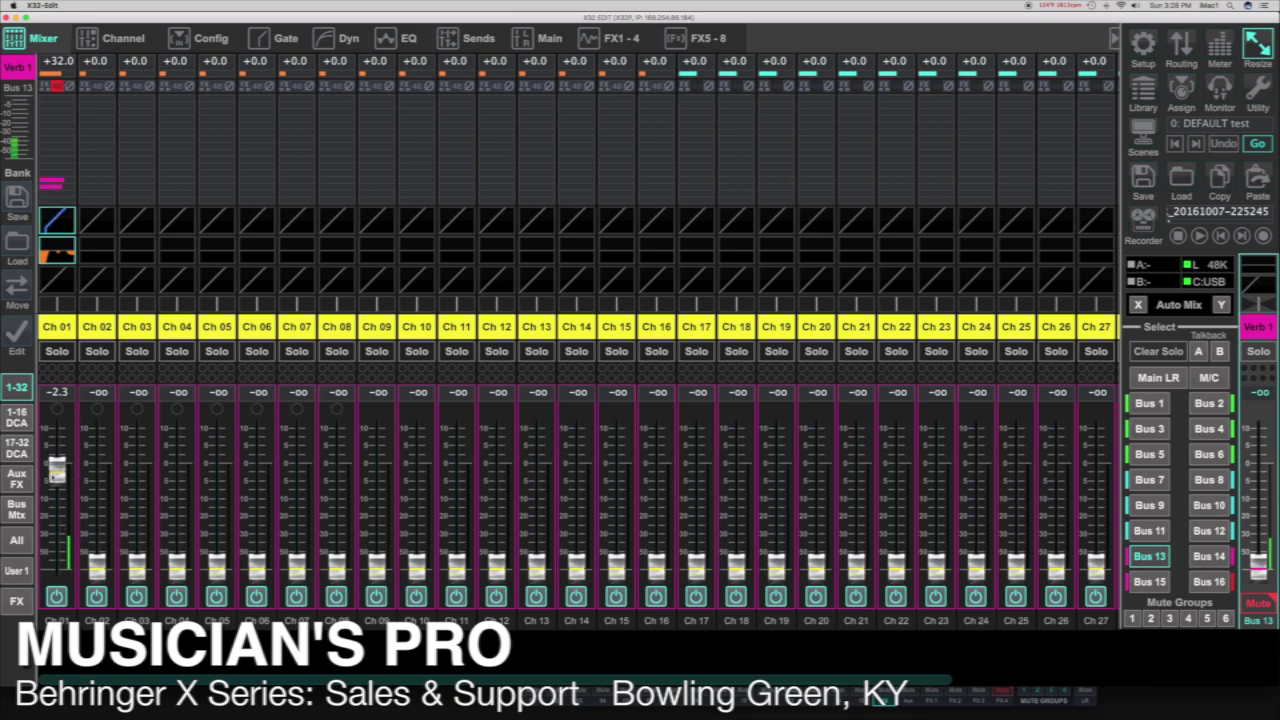
left_click(631, 37)
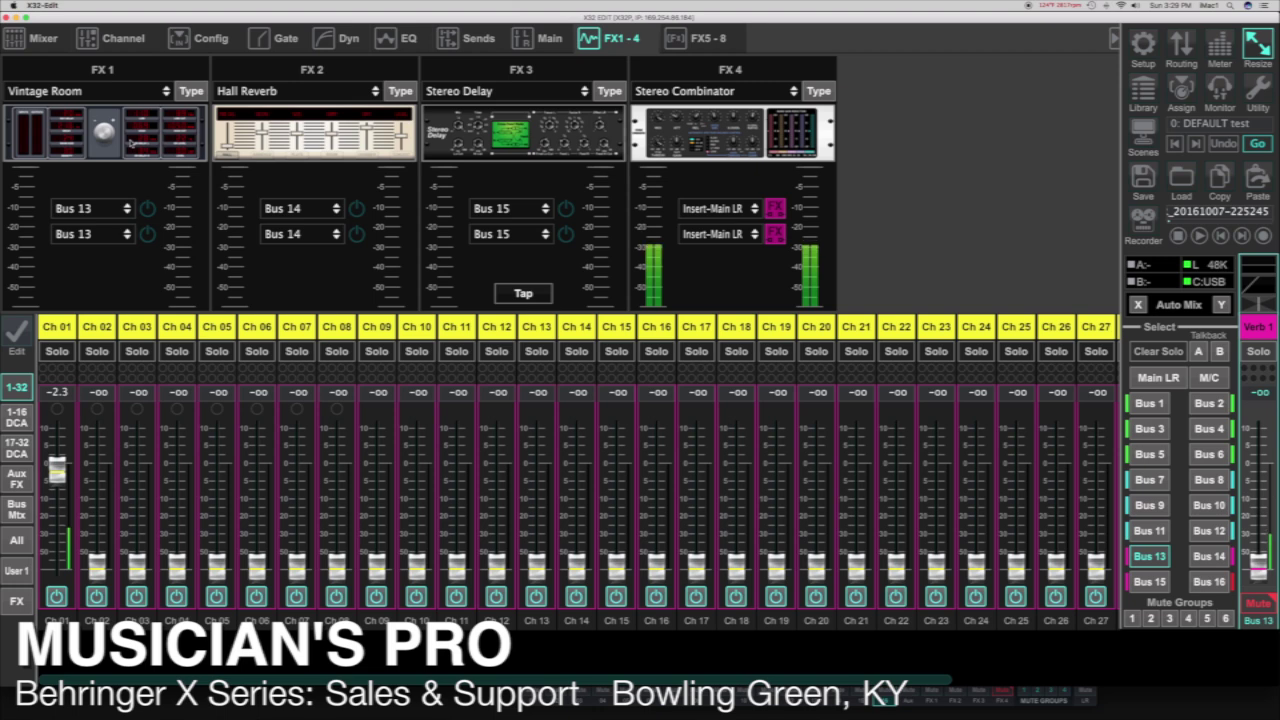
left_click(1261, 604)
left_click_drag(1260, 568, 1259, 458)
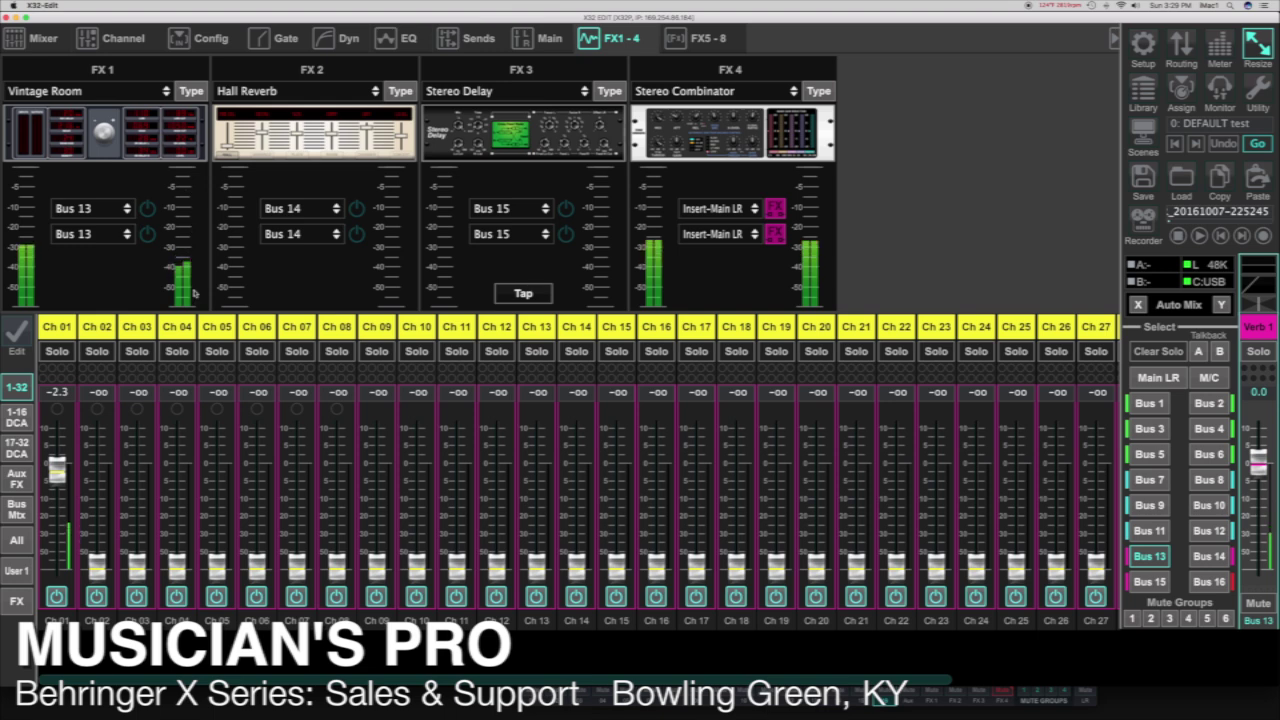
left_click(40, 39)
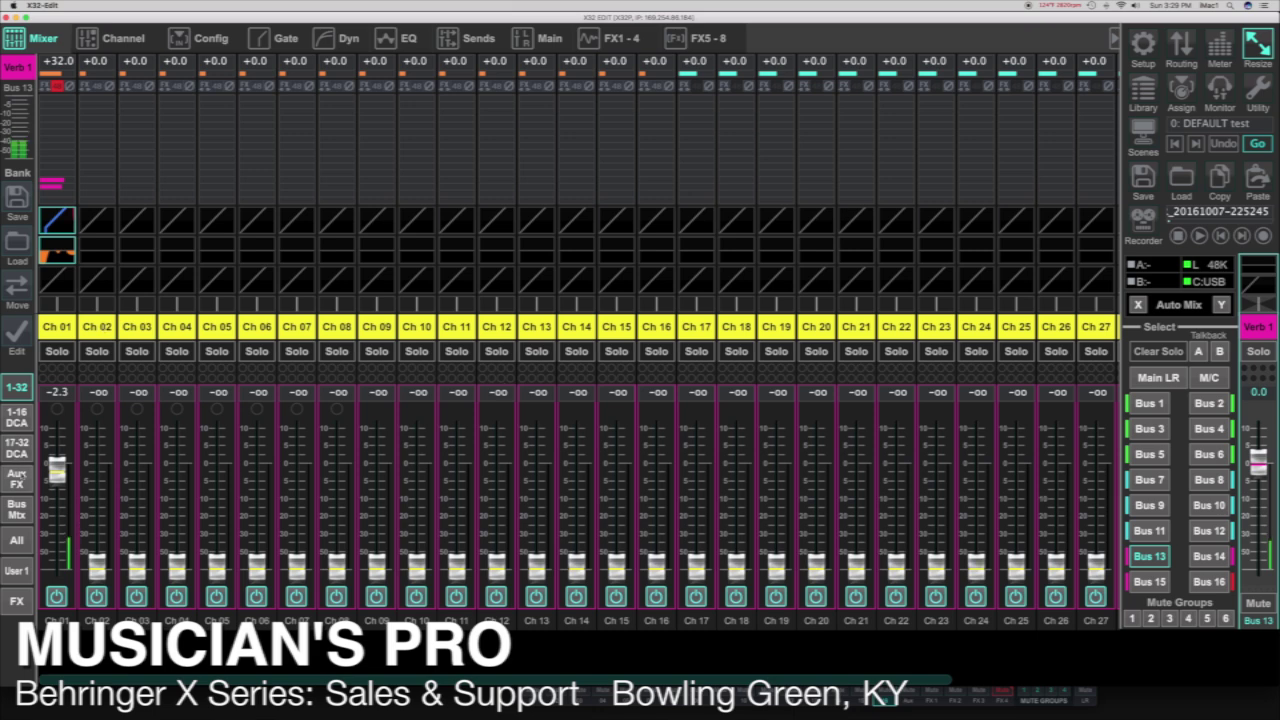
- Show the Fx 1L/1R returns on Main LR, set them to -0.2, and view the FX 1–4 rack
left_click(17, 477)
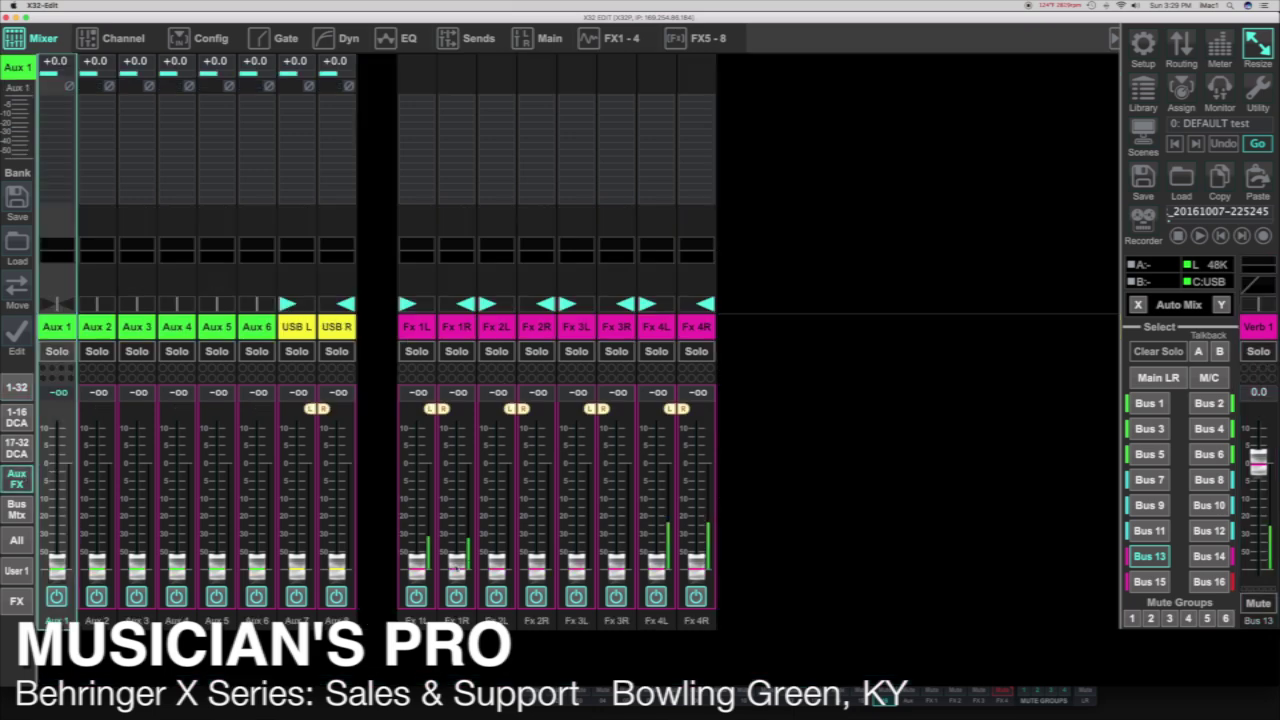
left_click(1159, 378)
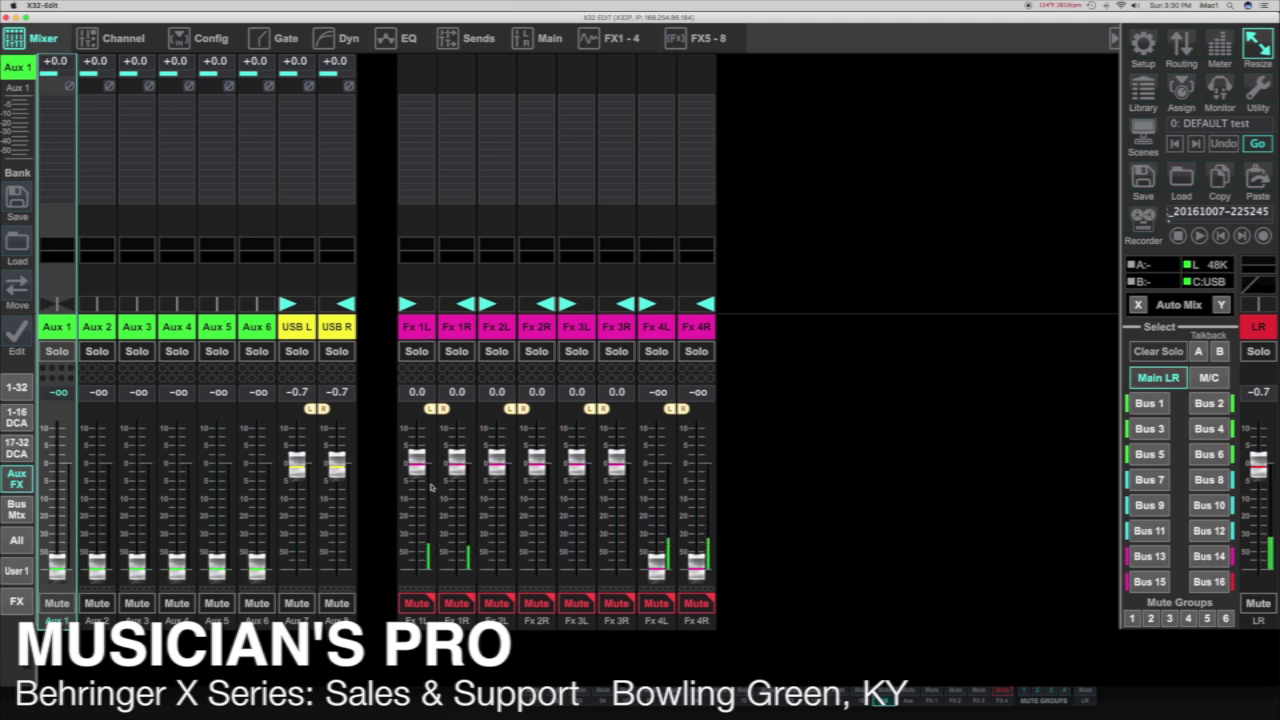
left_click(420, 604)
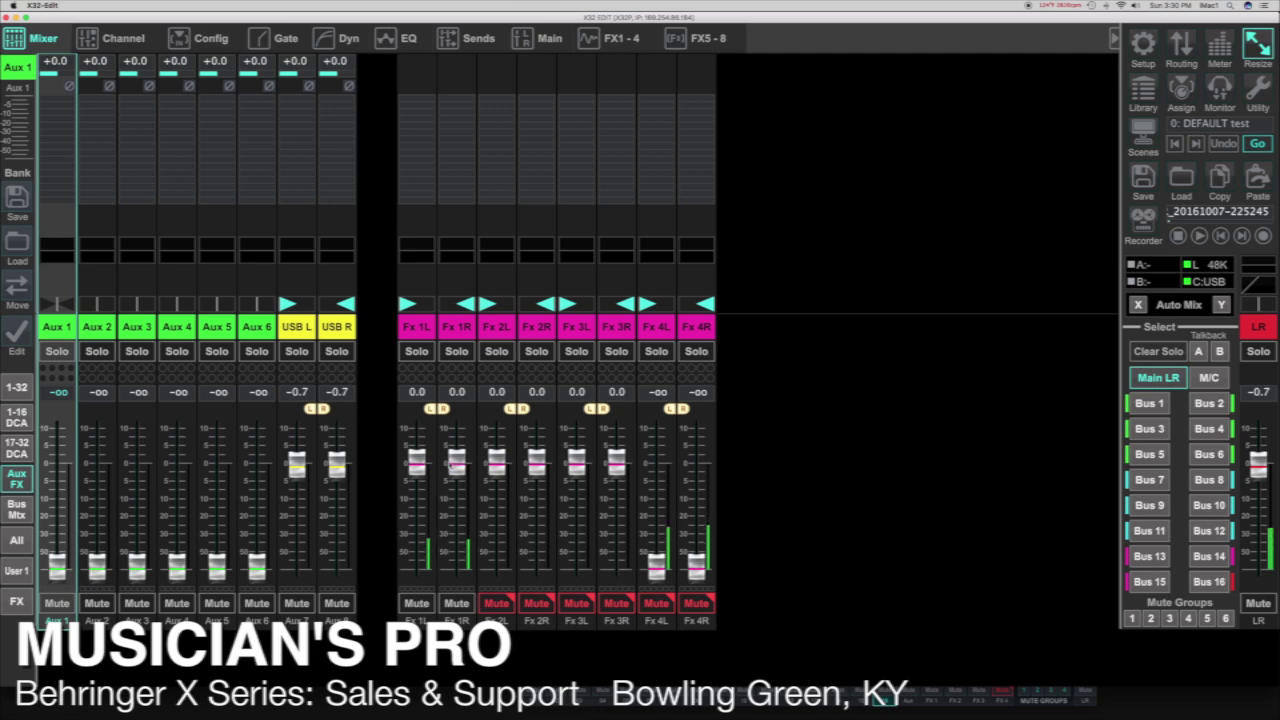
left_click(460, 508)
left_click_drag(459, 508, 460, 463)
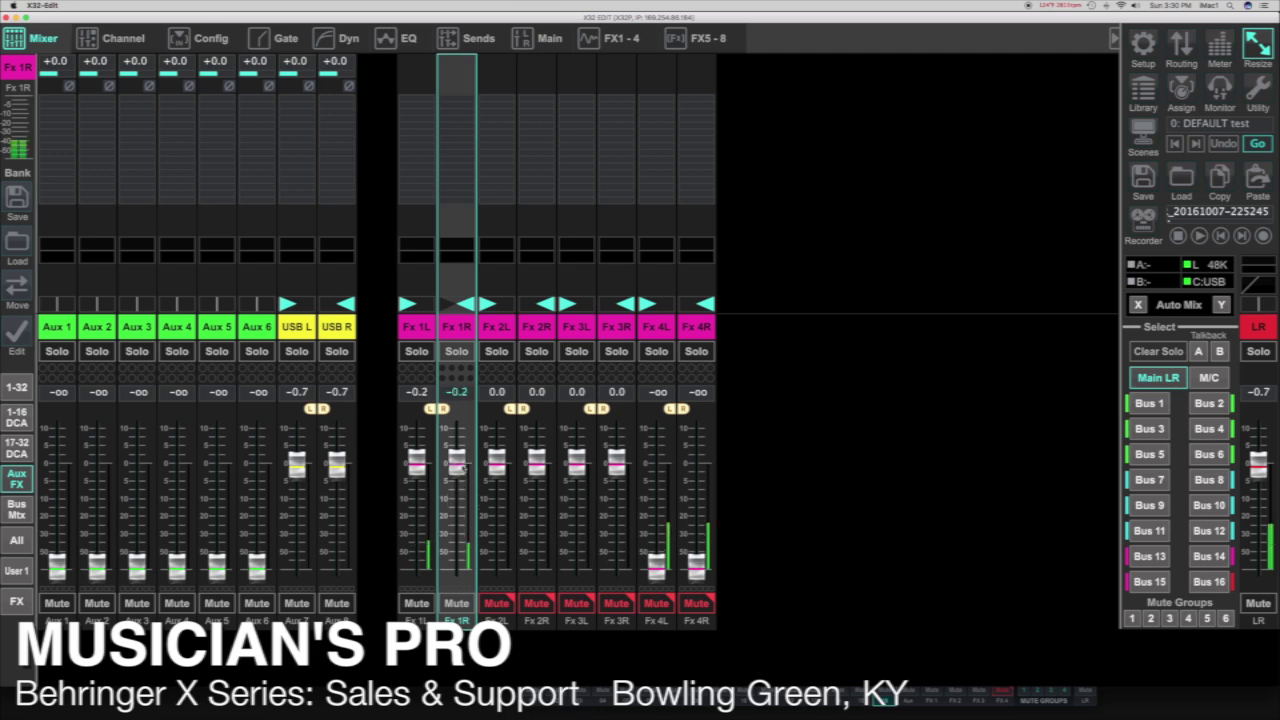
left_click(609, 40)
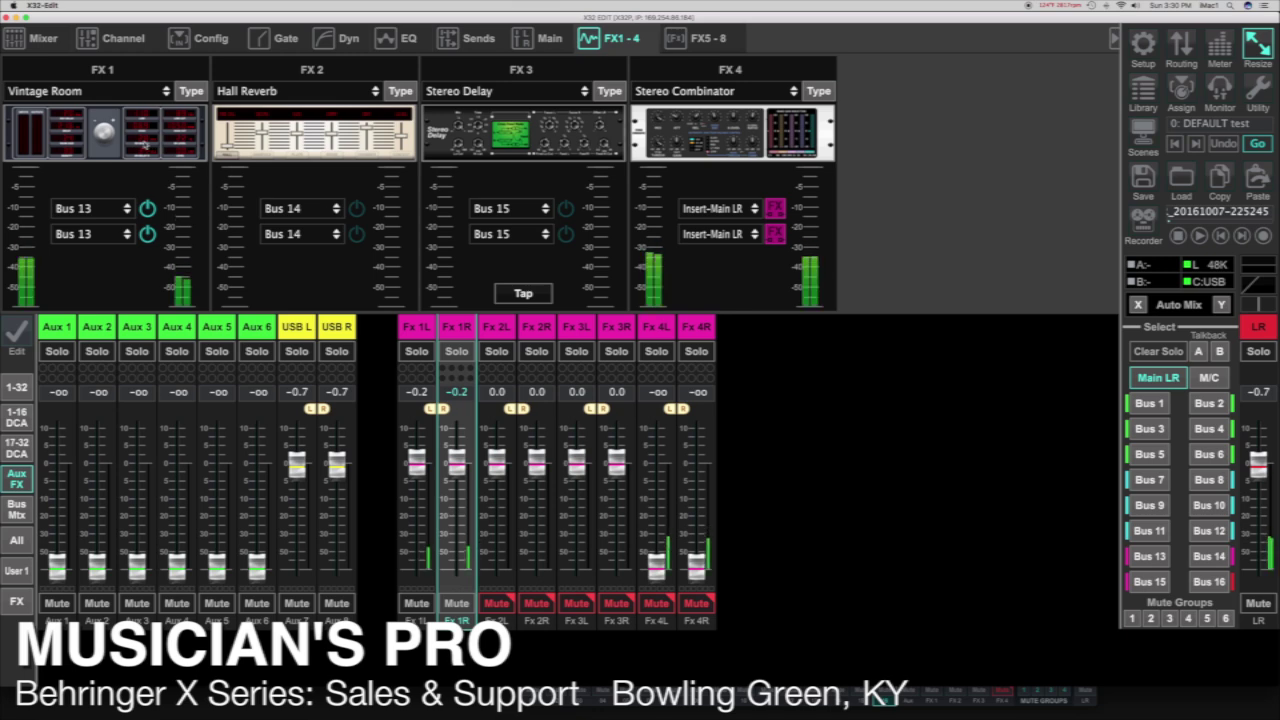
- Toggle FX1's Bus 13 inputs off and back on, then return to the Aux/FX mixer view
left_click(148, 209)
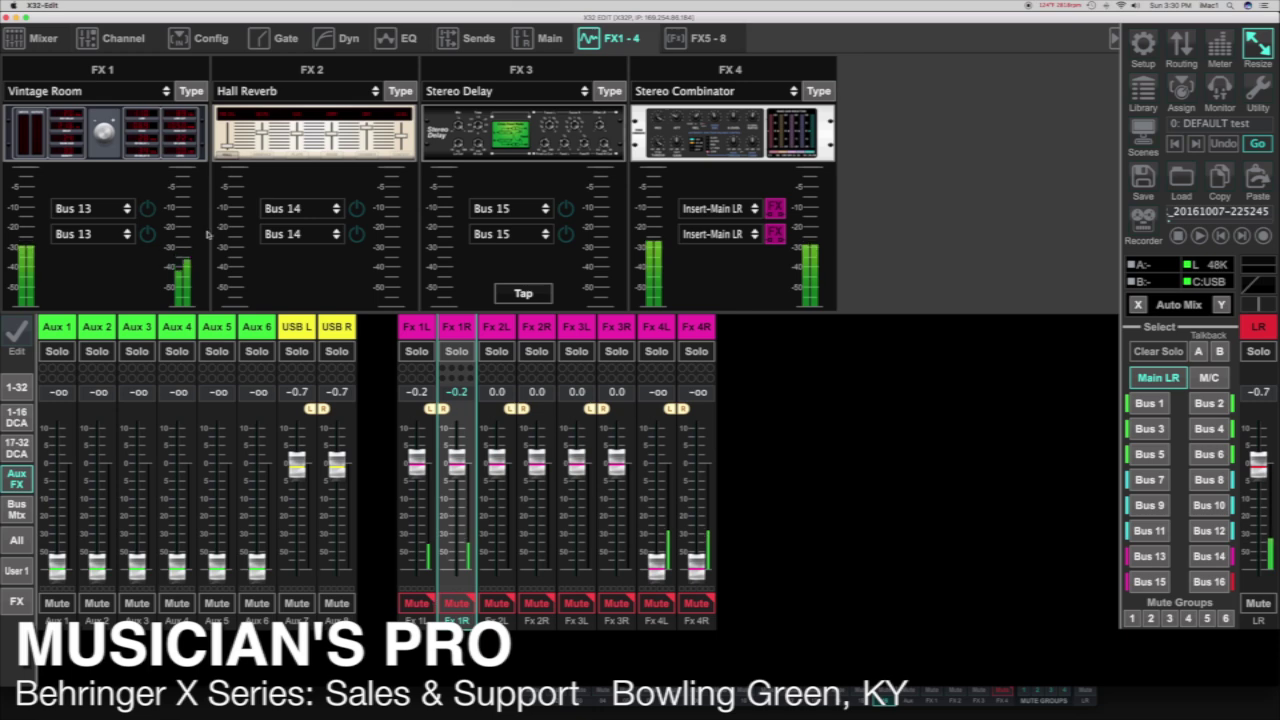
left_click(148, 210)
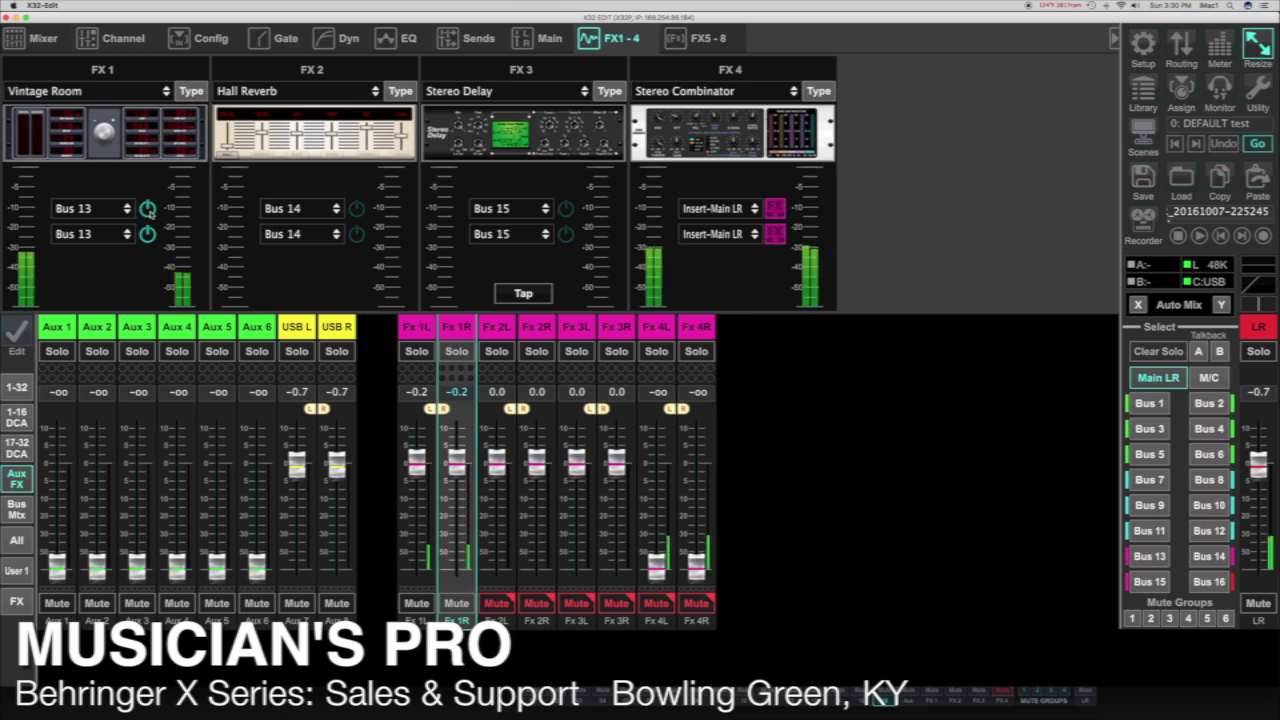
left_click(43, 38)
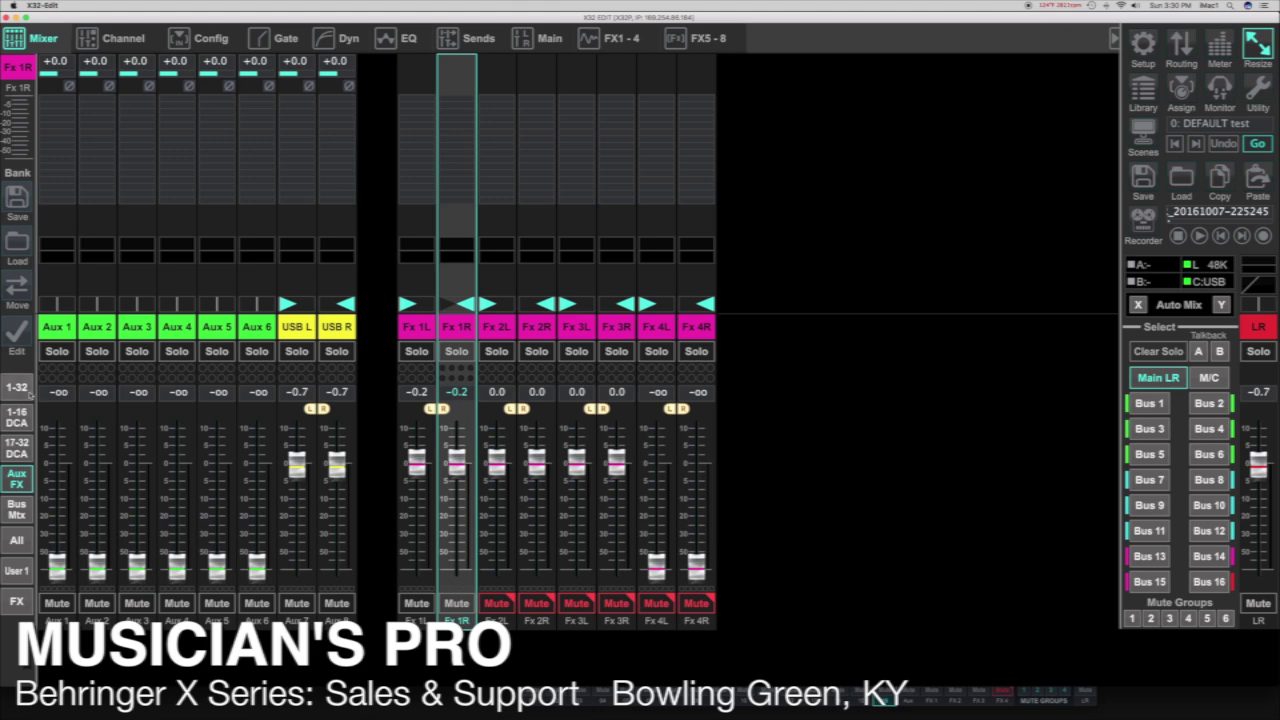
- Set the Bus 14 (Verb 2) master to -0.6 and switch on FX2 Hall Reverb's Bus 14 inputs
left_click(20, 385)
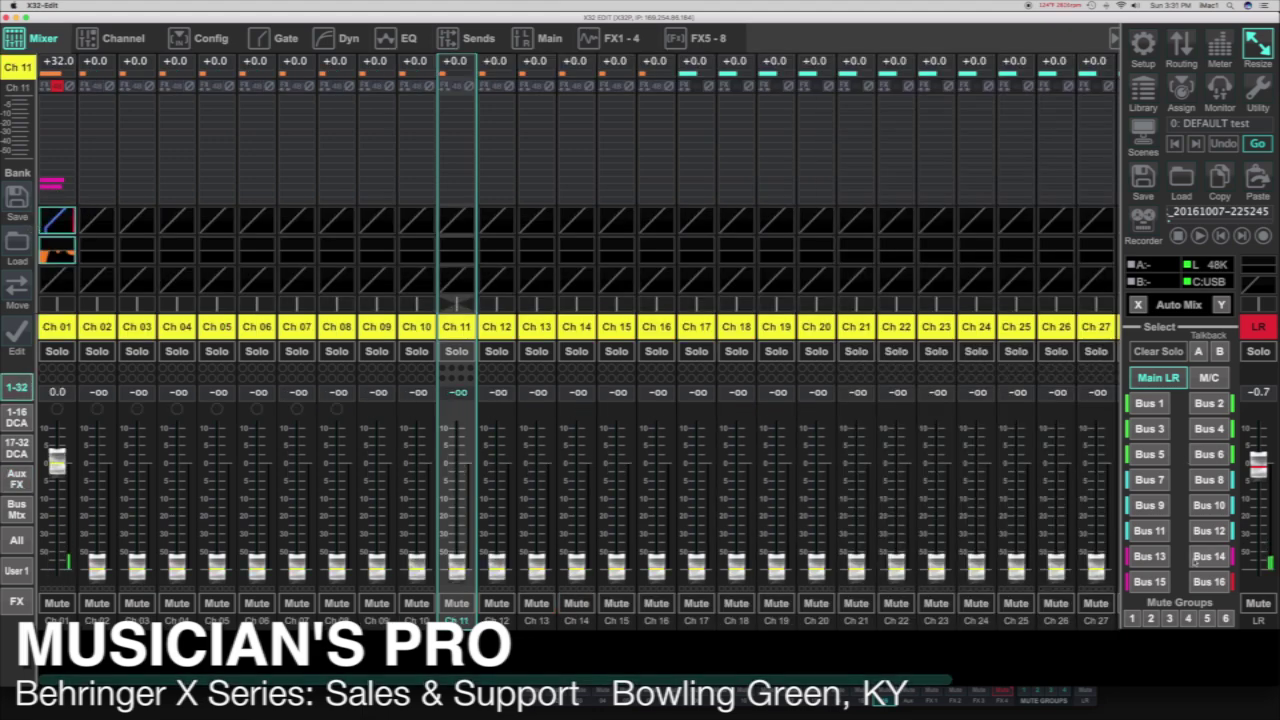
left_click(1209, 557)
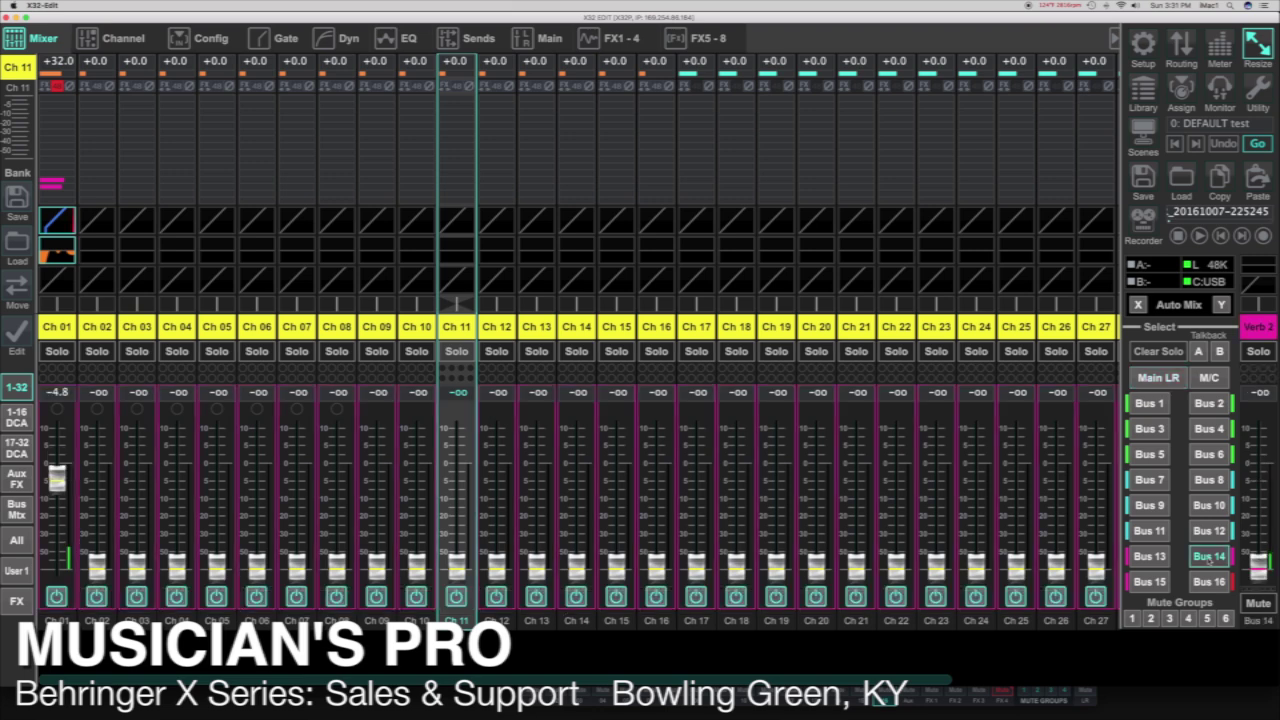
left_click_drag(1257, 568, 1262, 460)
left_click(617, 40)
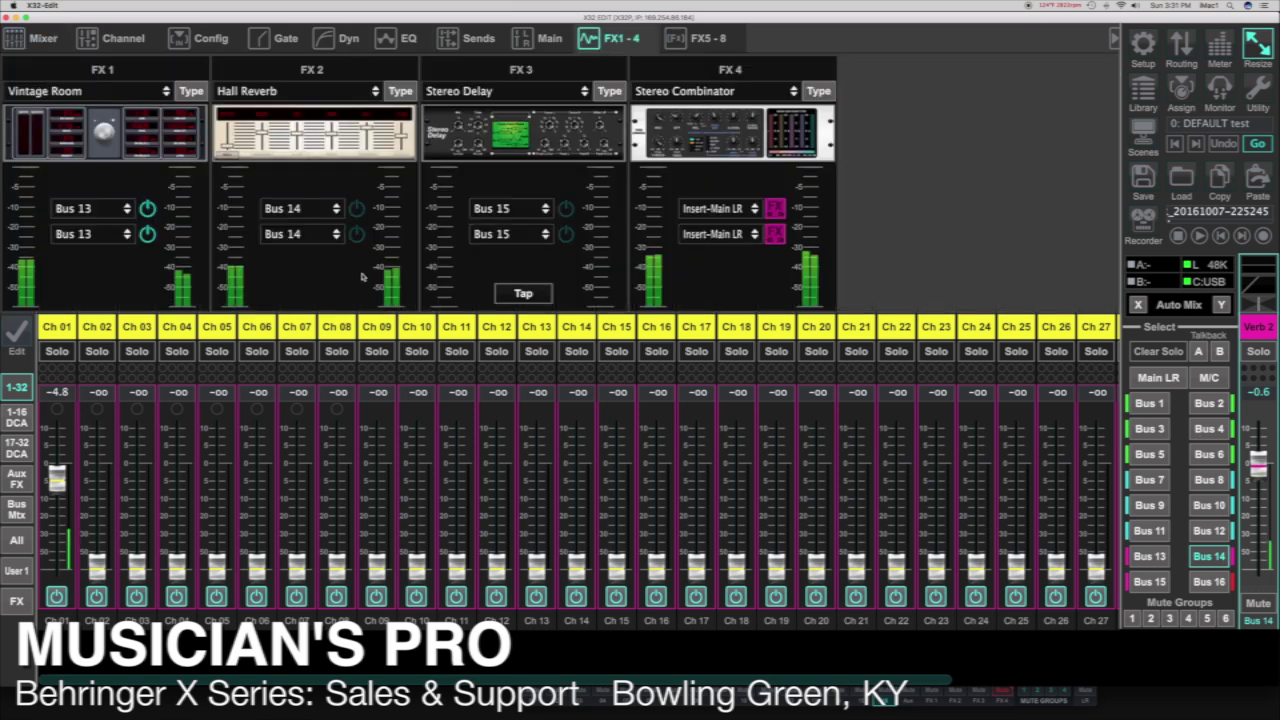
left_click(358, 234)
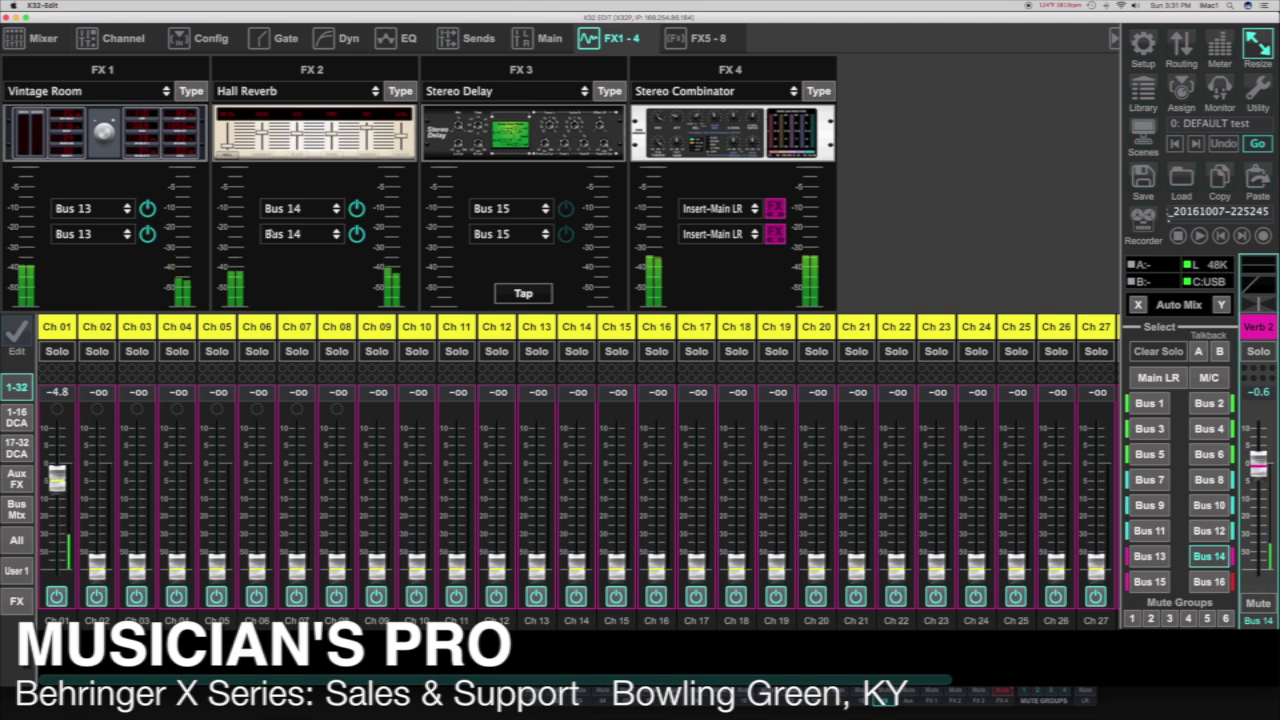
left_click(45, 38)
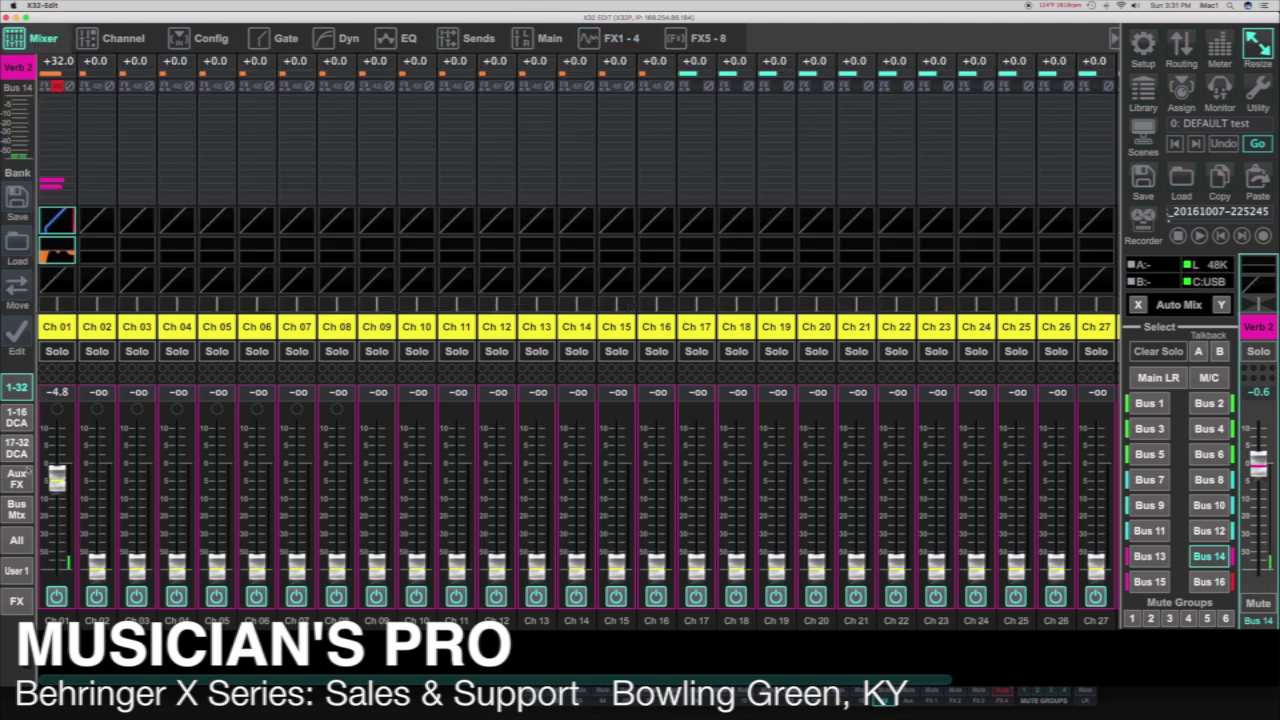
- Show the Aux/FX returns on Main LR and nudge the Fx 1 return up to +0.3
left_click(18, 479)
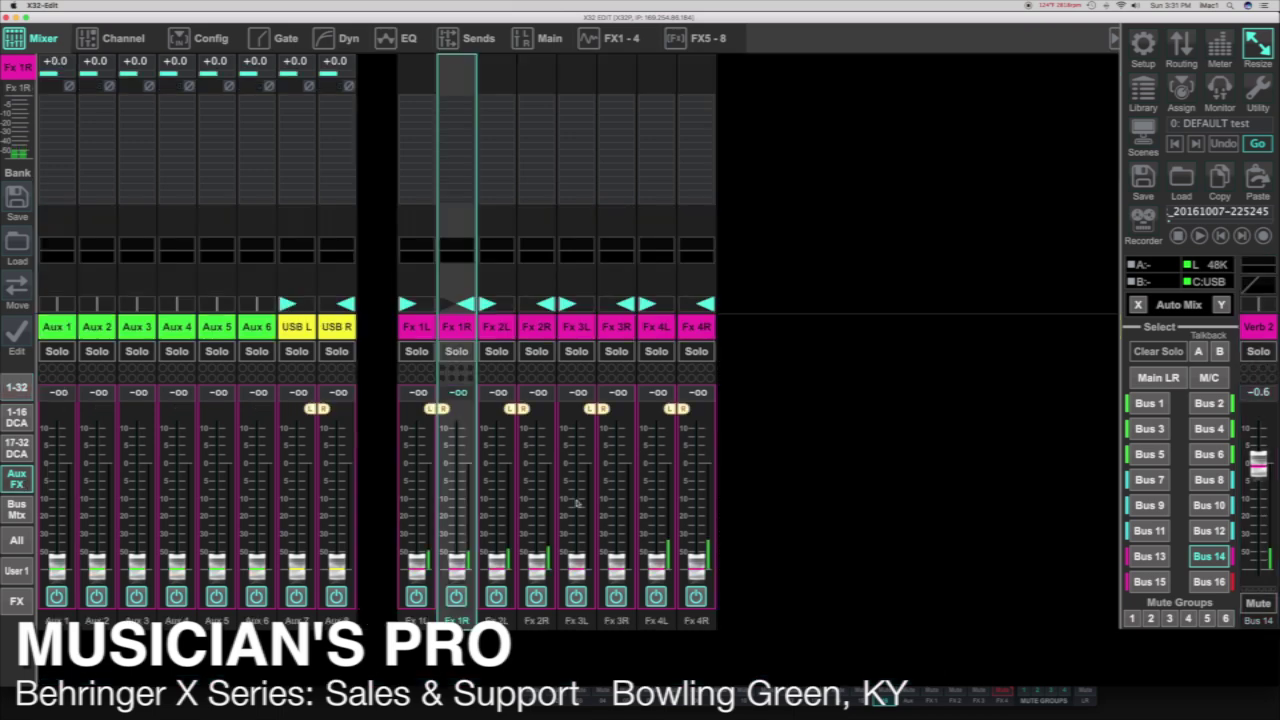
left_click(1158, 377)
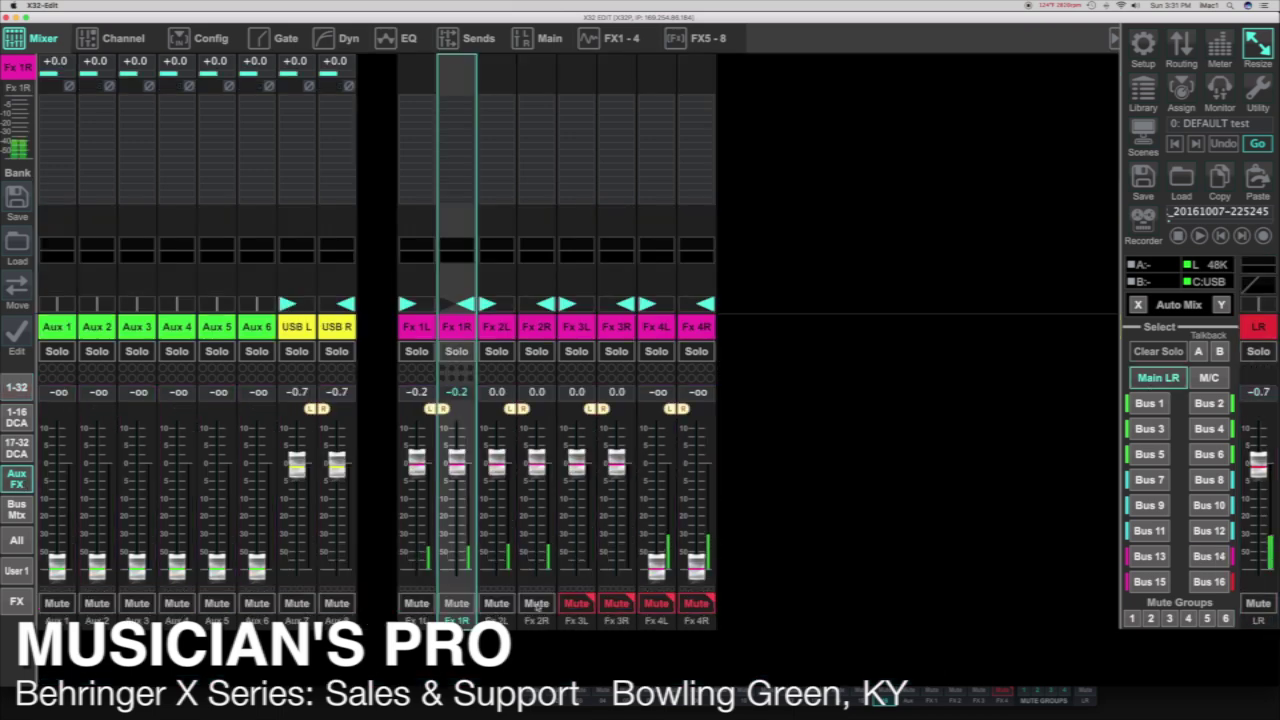
left_click_drag(456, 458, 456, 455)
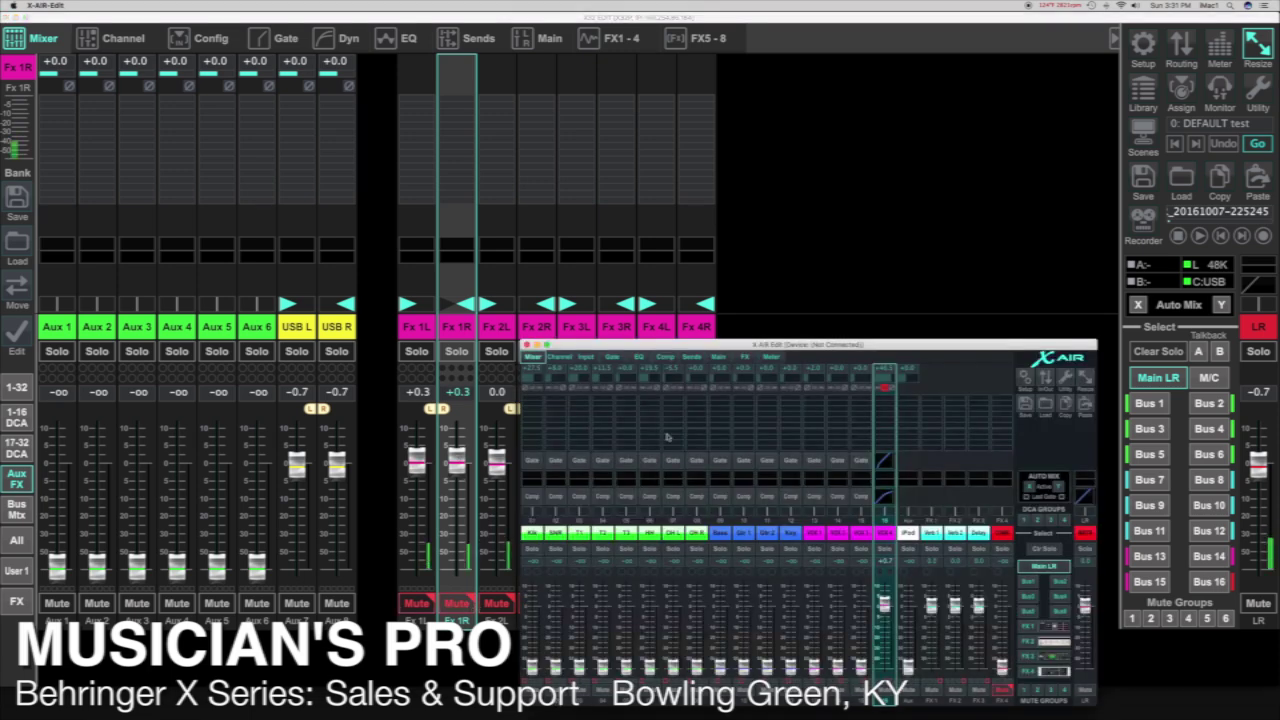
- In X-AIR Edit, raise the channel's FX 1 send, select FX 1, and open the FX page
left_click_drag(684, 345, 657, 271)
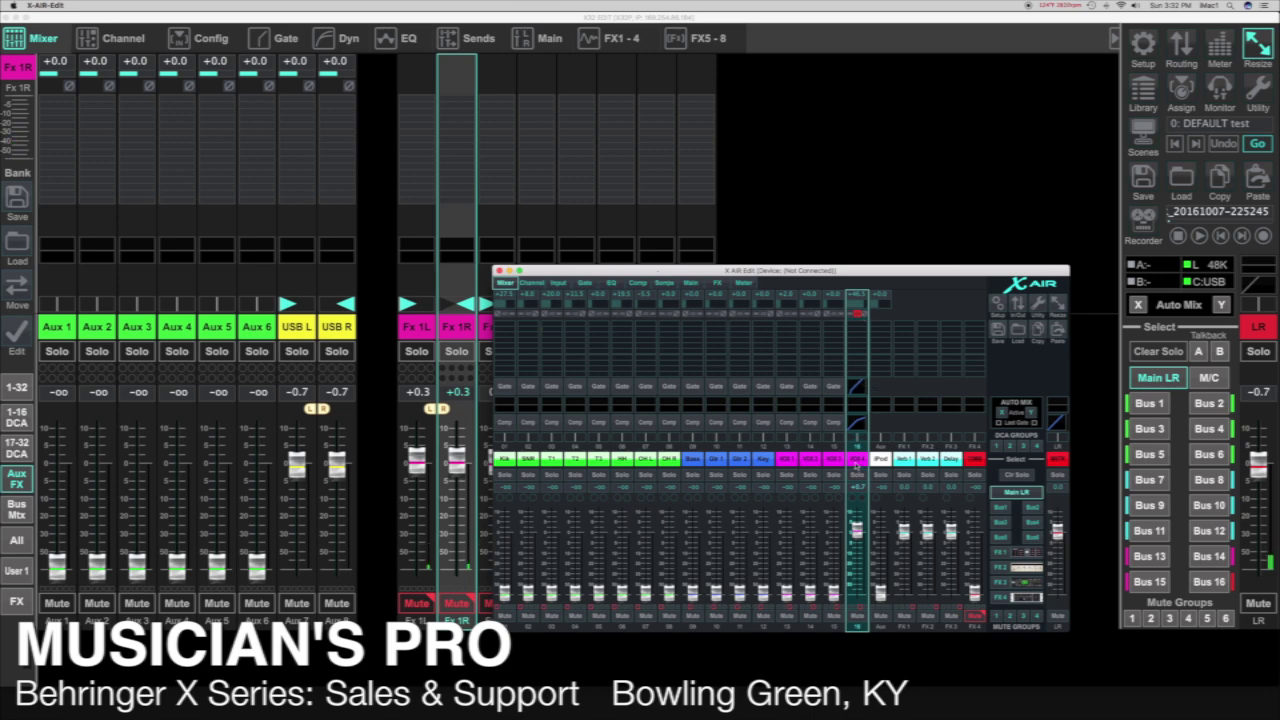
left_click(878, 358)
left_click_drag(850, 363, 910, 367)
left_click(1001, 551)
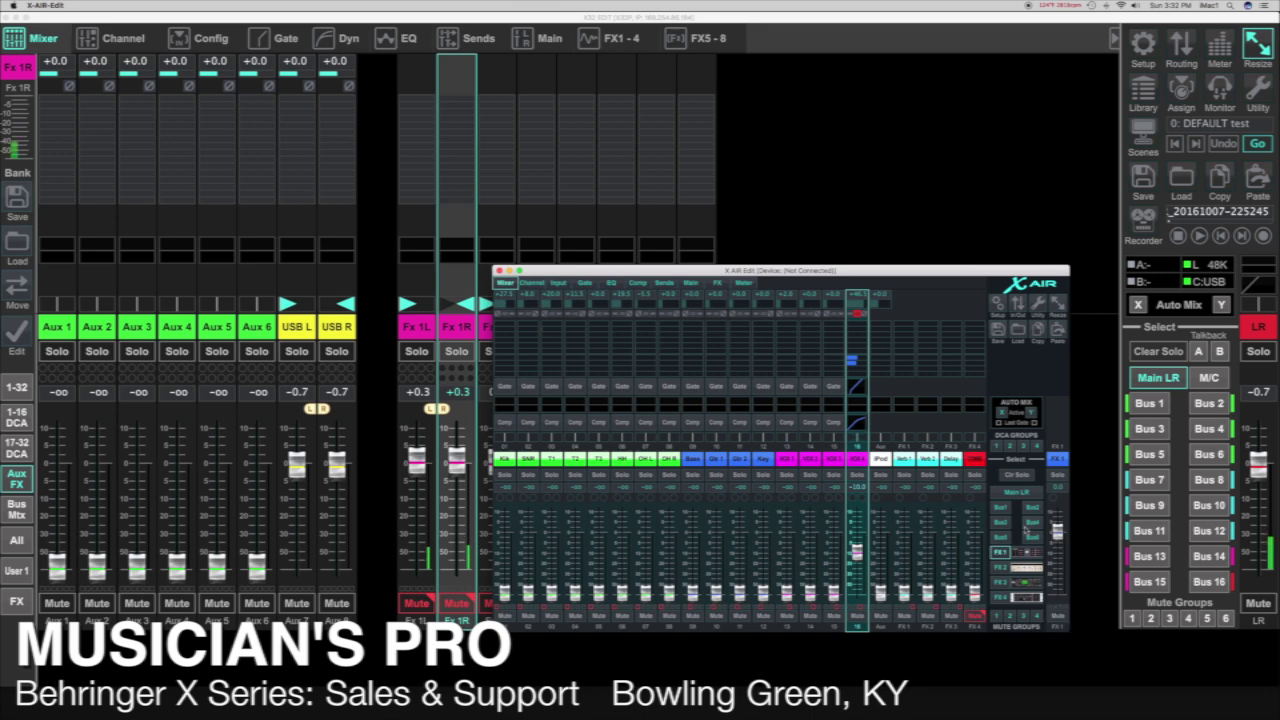
left_click(716, 286)
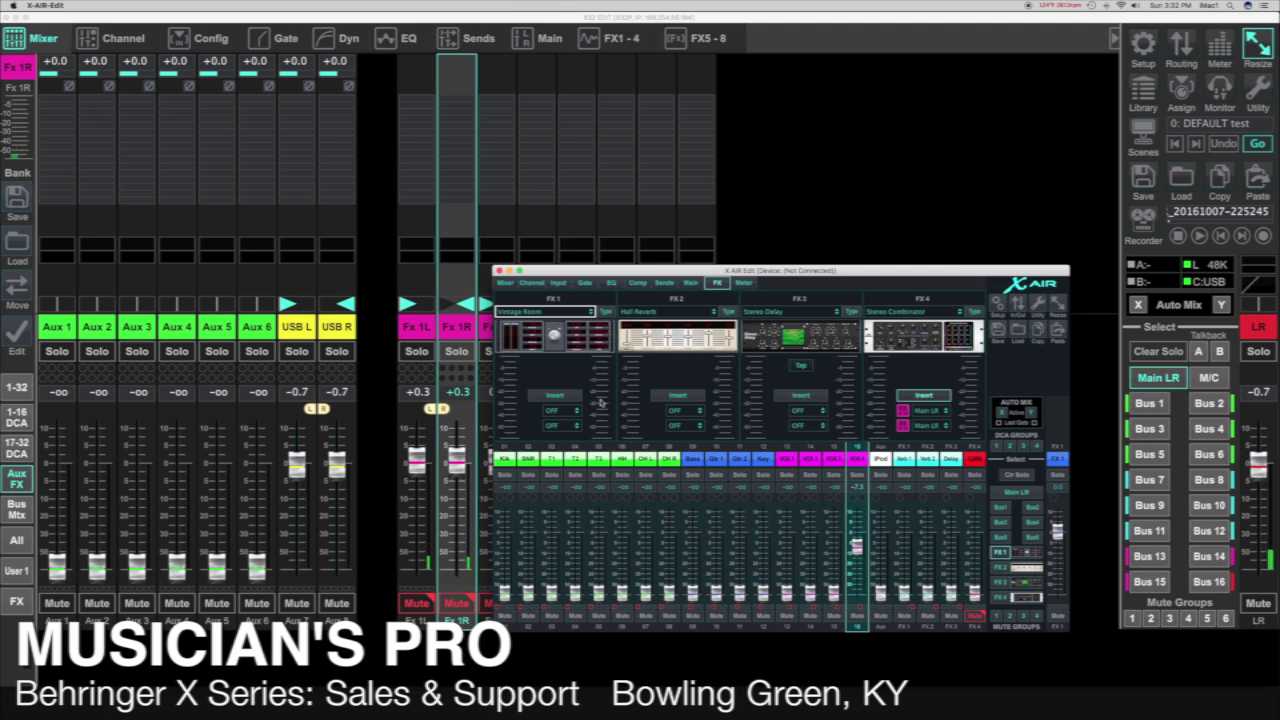
- Return X-AIR Edit to its mixer and display every channel's send level to FX 1
left_click(506, 283)
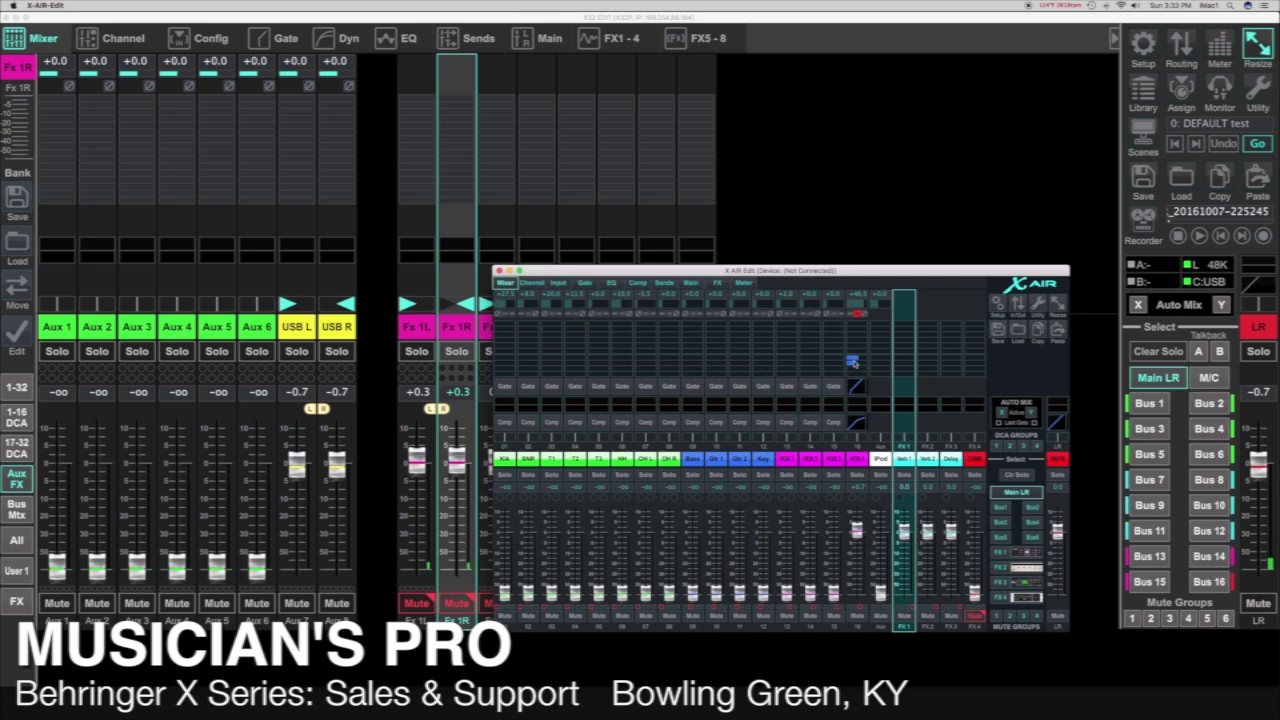
left_click(1000, 552)
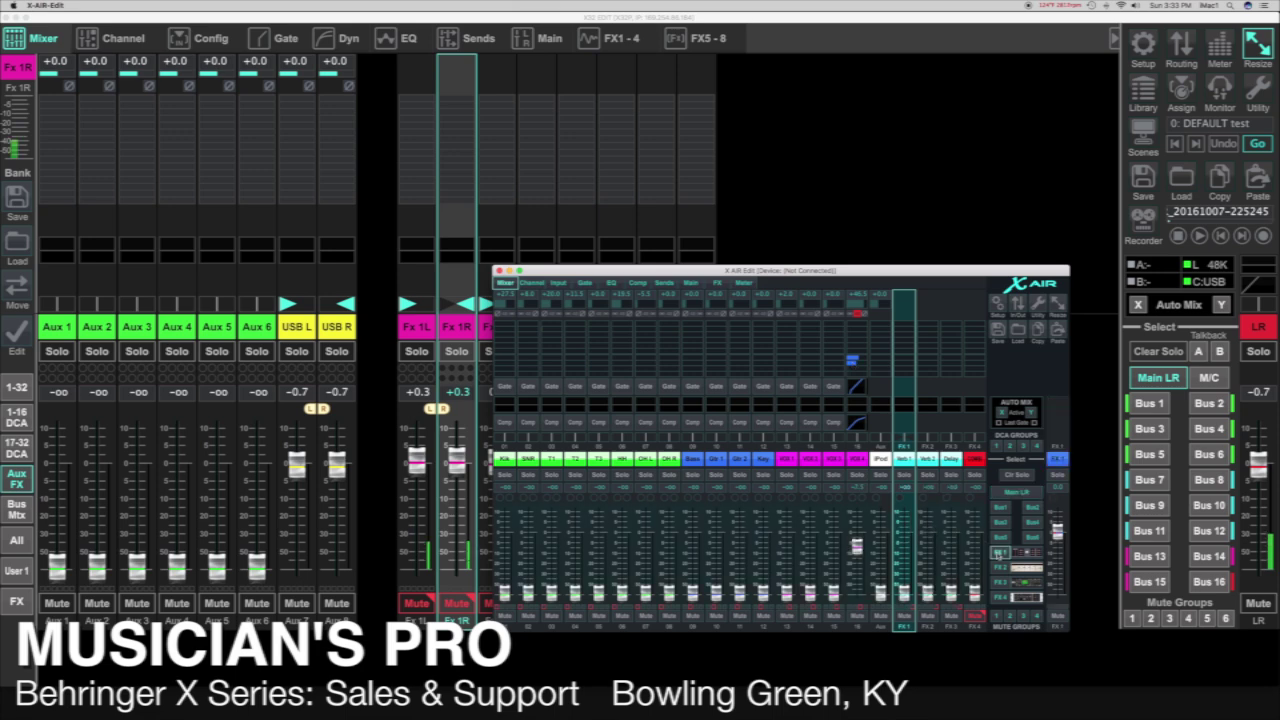